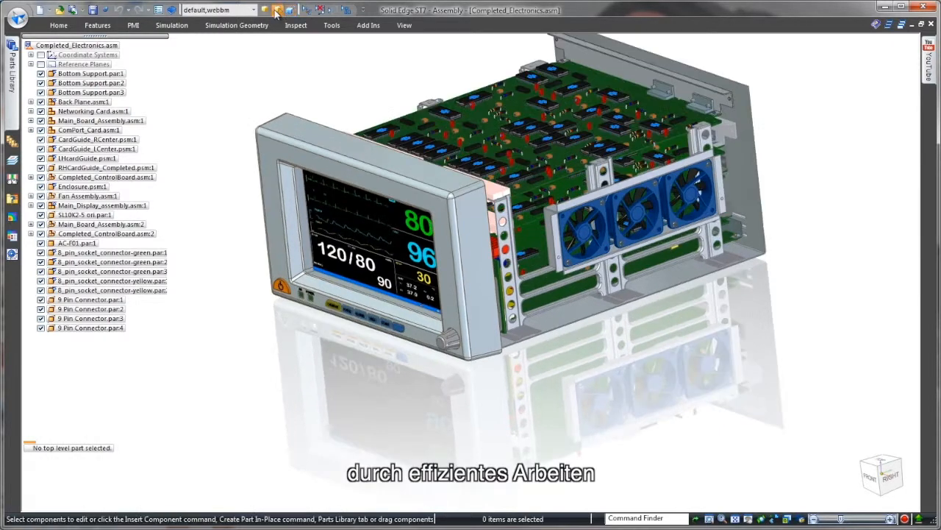
- Apply the 01- Sheet Enclosure display configuration and pull a side flange up from the thickness face on the enclosure's bottom edge
click(281, 11)
click(484, 328)
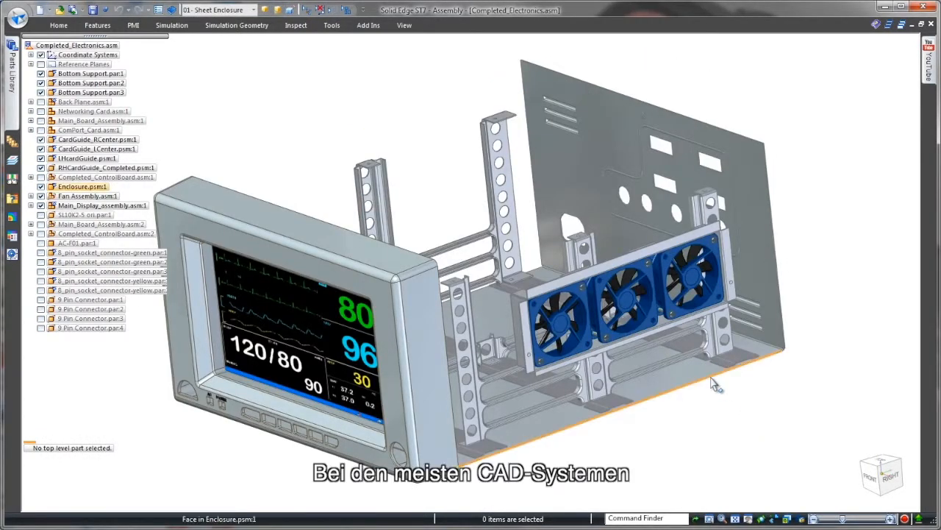
click(713, 377)
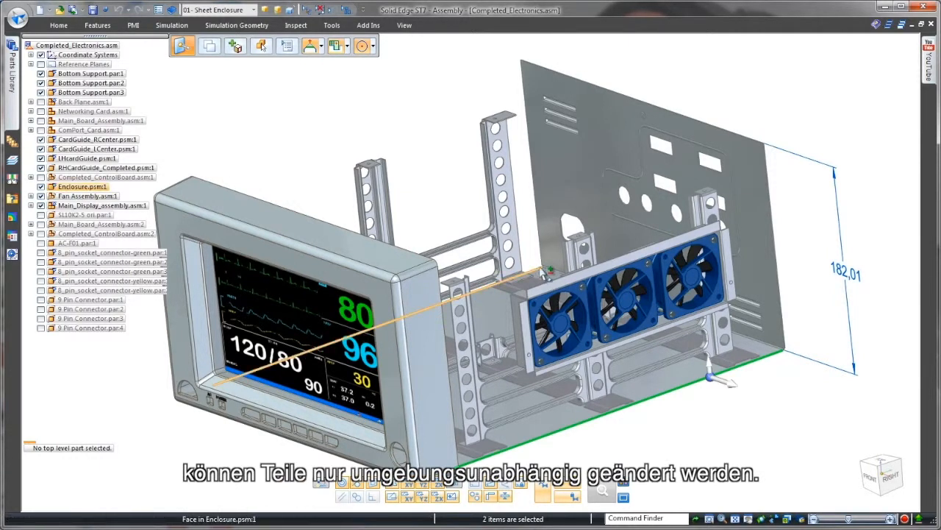
click(715, 345)
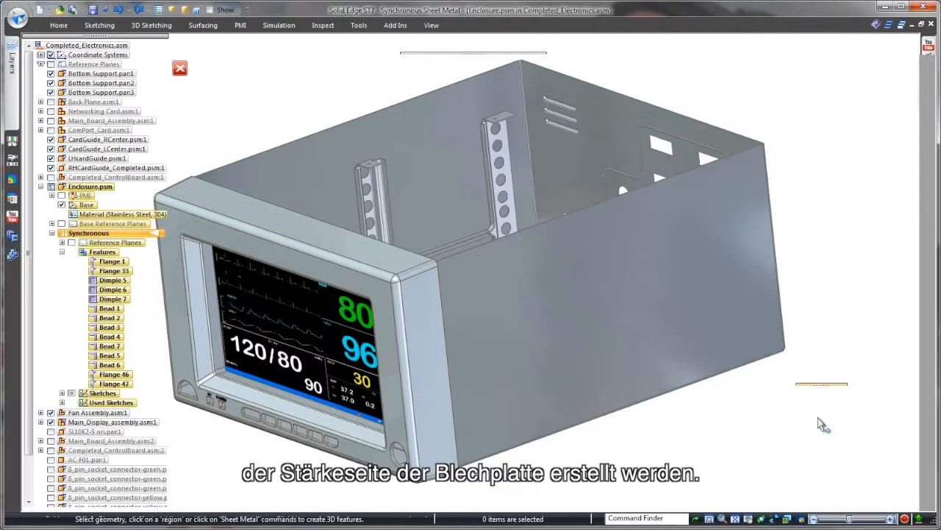
- Close the first lower rear corner of the enclosure with Close Corner on its two adjoining bends, using the Closed treatment
middle_drag(819, 419, 391, 168)
right_click(391, 168)
click(390, 214)
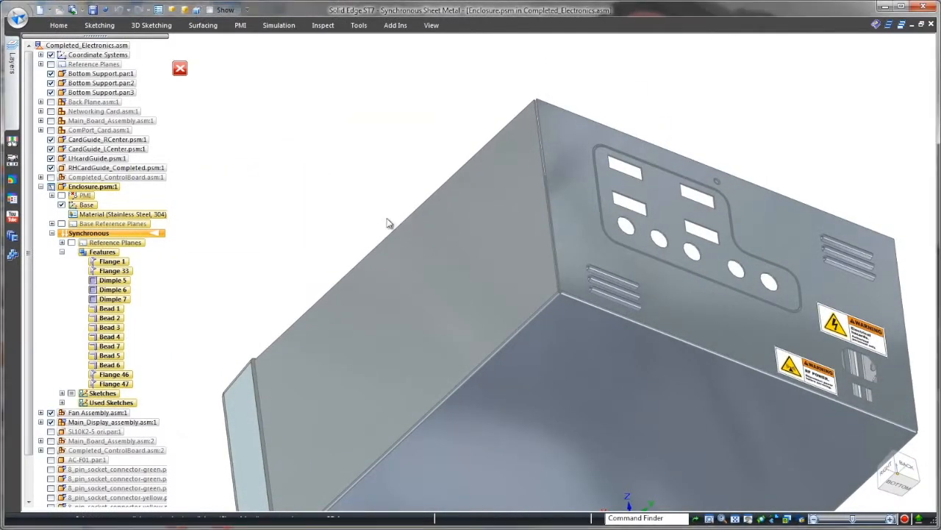
click(554, 300)
click(572, 294)
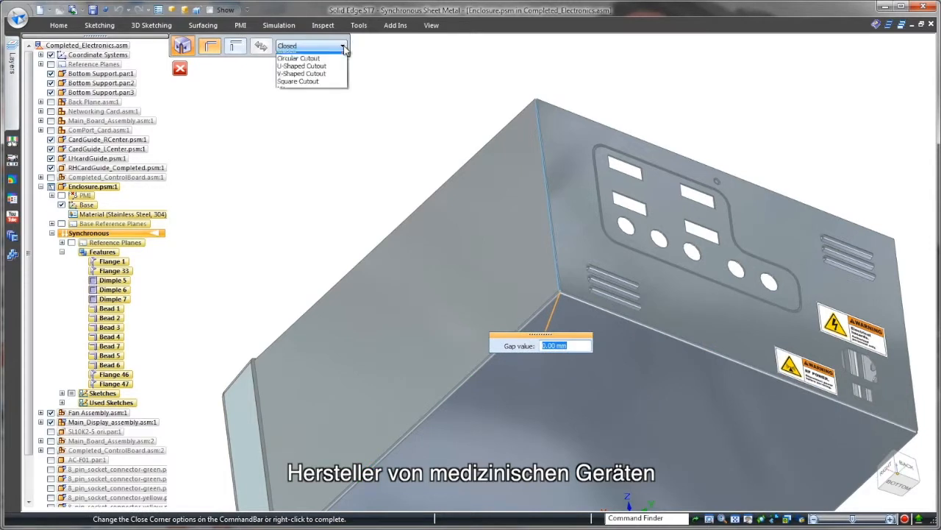
click(337, 65)
right_click(403, 145)
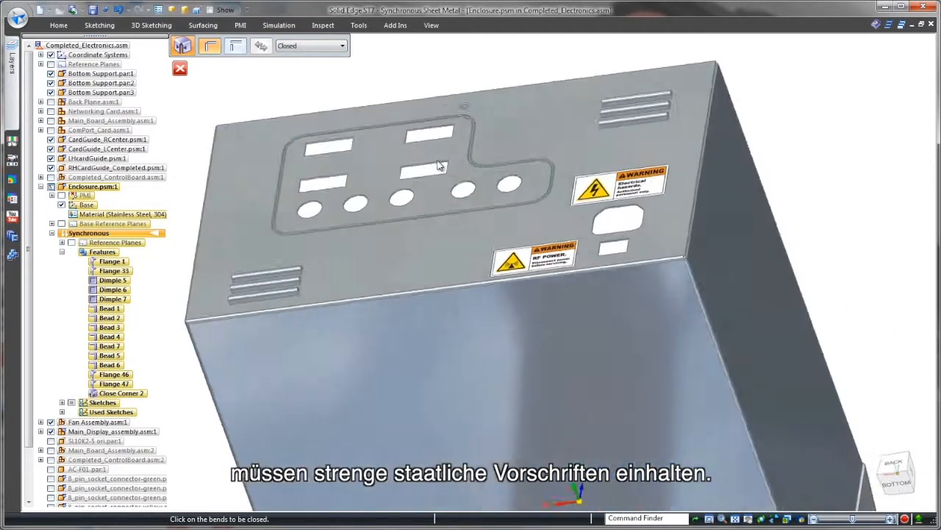
- Close the opposite lower rear corner with the same Closed treatment and leave the Close Corner command
click(585, 253)
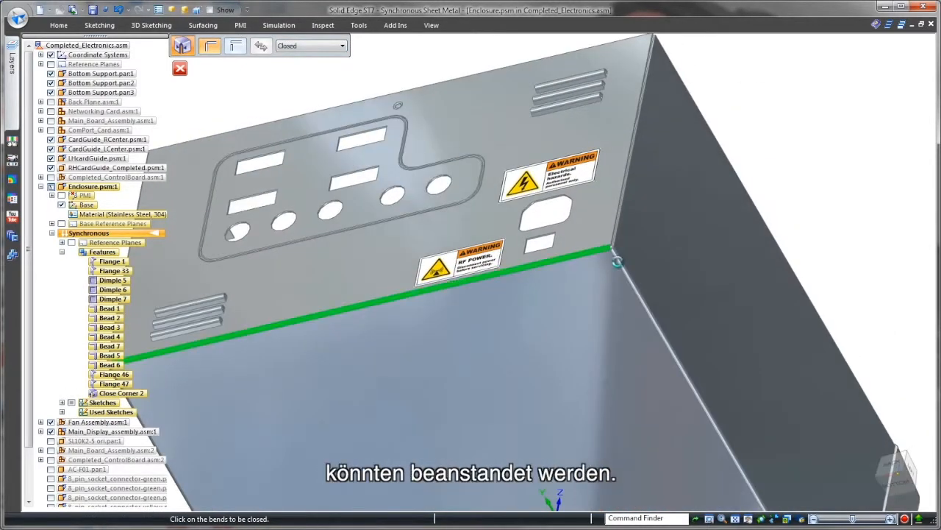
right_click(787, 199)
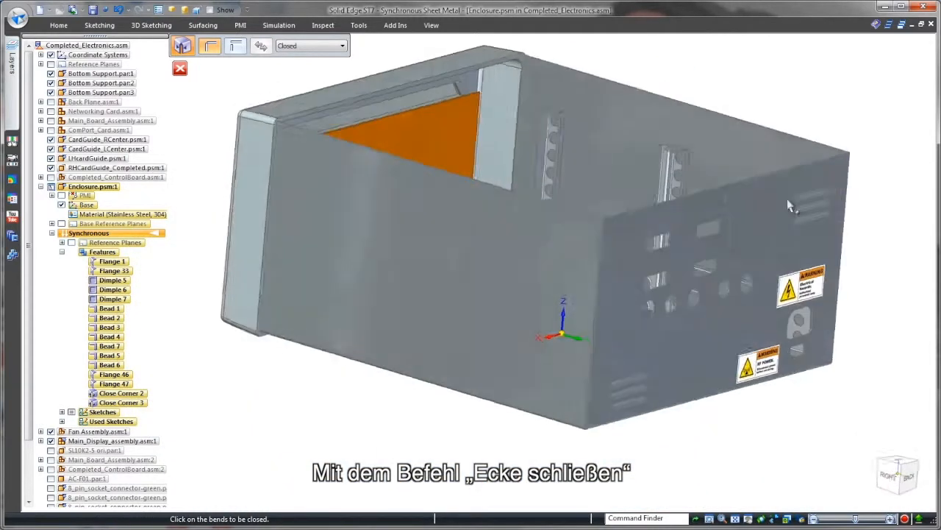
key(Escape)
- Sketch a large rectangle on the side wall's outer face, starting at its upper edge, and cut that region out of the wall
right_drag(378, 431, 396, 452)
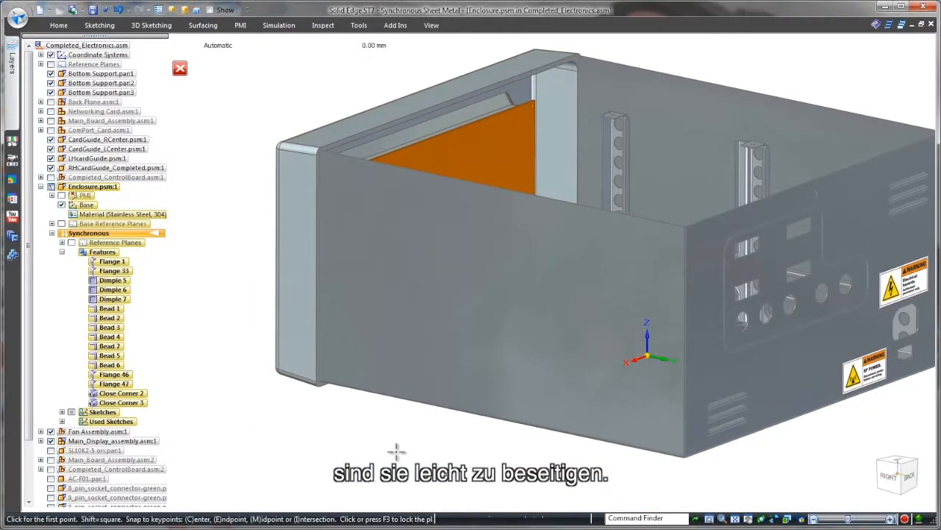
key(F3)
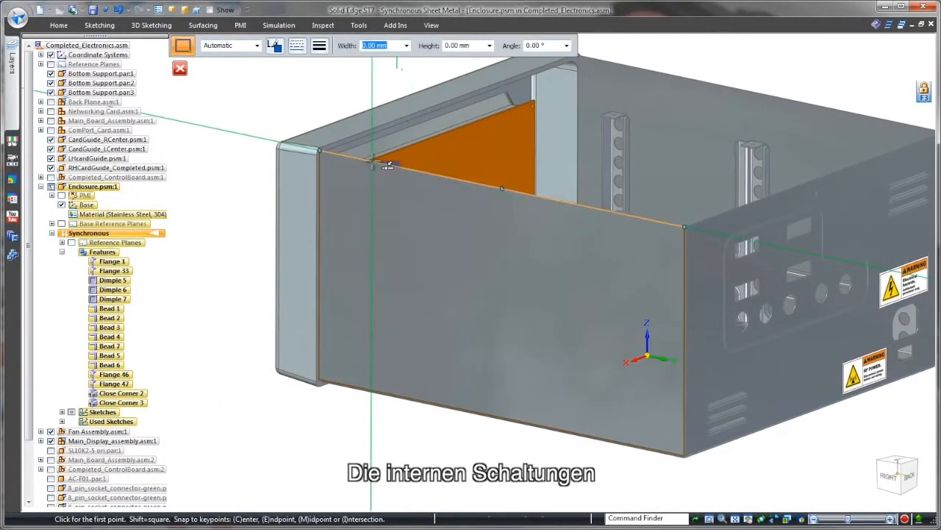
click(626, 413)
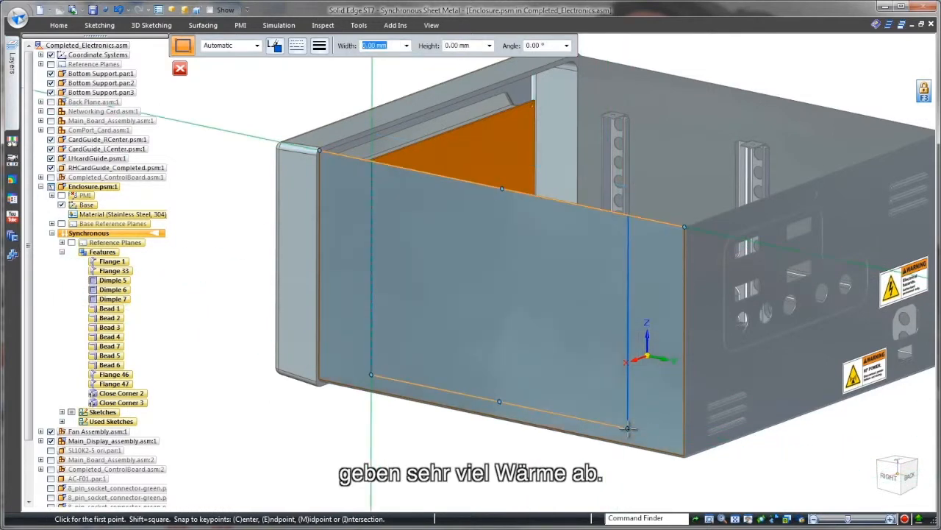
key(Escape)
click(490, 364)
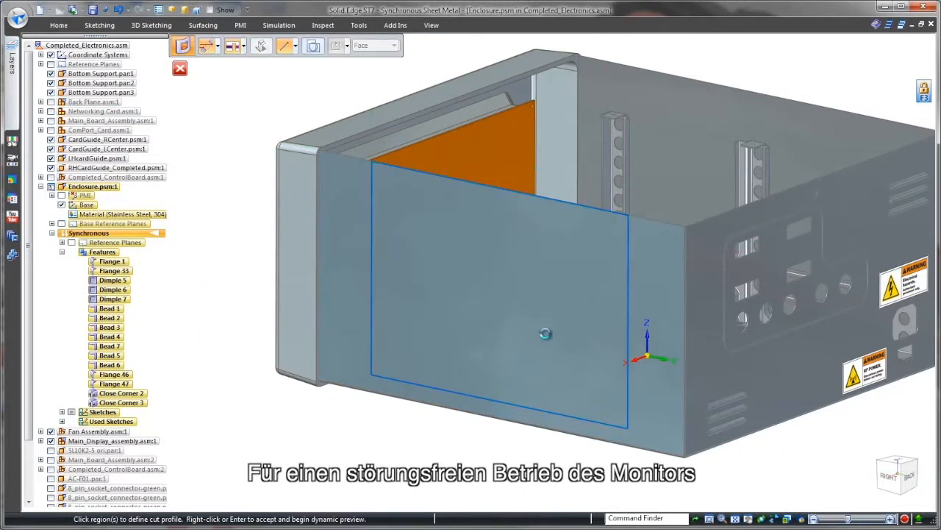
click(552, 335)
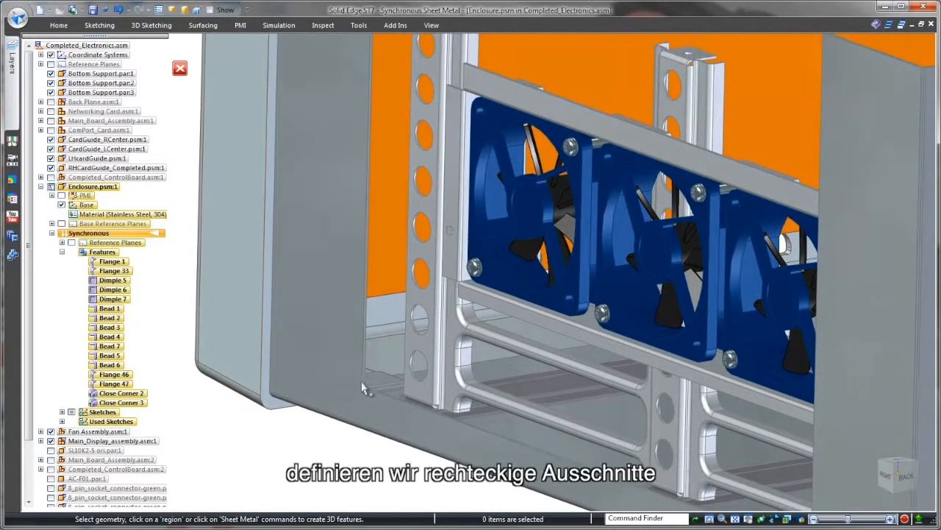
- Relate the cutout's vertical face nearest the display to the matching end face of the fan bracket so they align
click(365, 390)
right_click(315, 447)
click(311, 395)
click(472, 101)
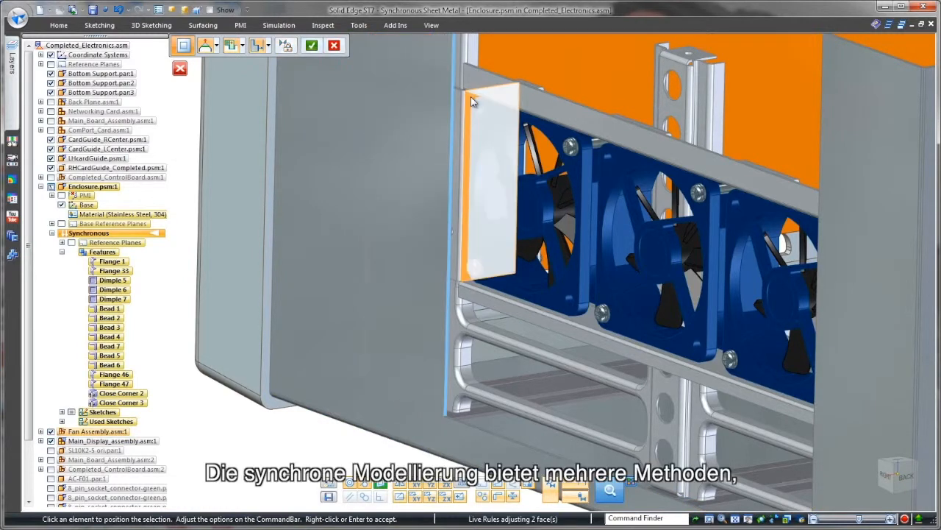
right_click(325, 442)
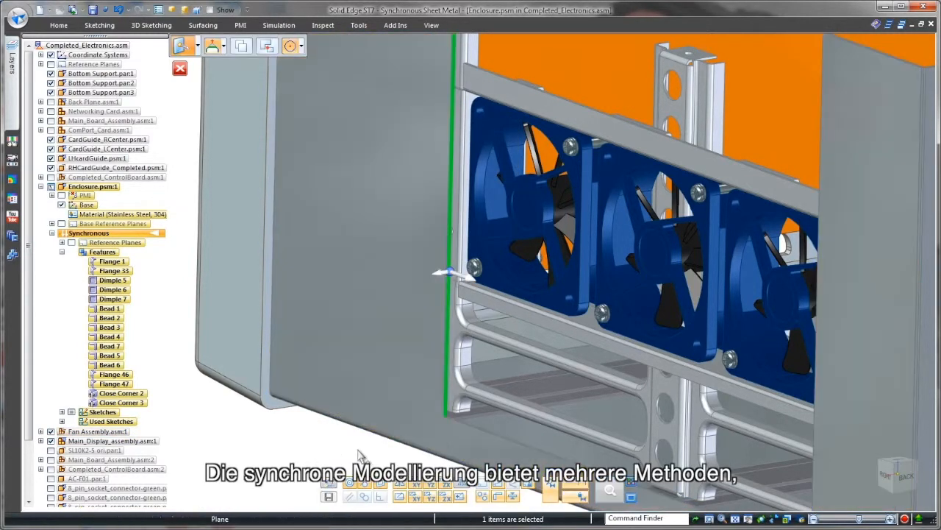
key(Escape)
- Align the cutout's lower horizontal face with the lower face of the fan assembly
click(473, 428)
right_drag(346, 457, 344, 423)
click(589, 319)
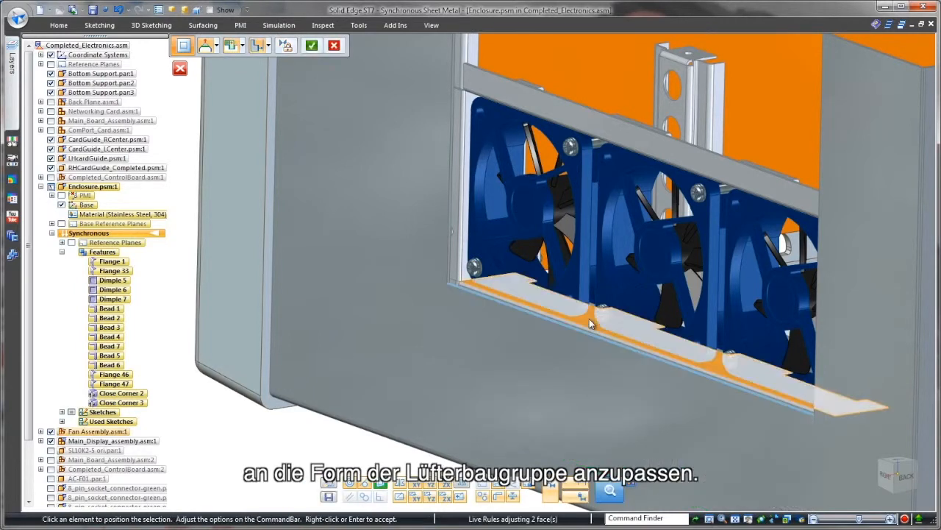
right_click(318, 441)
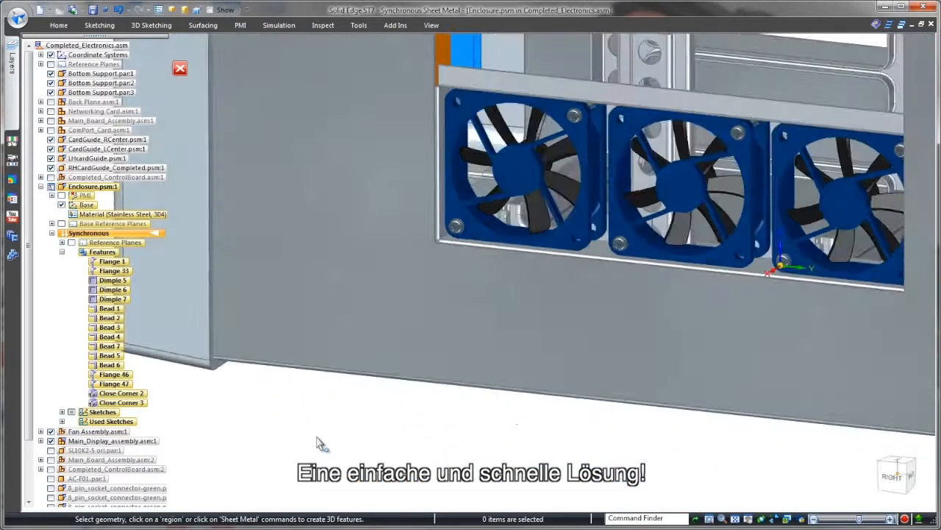
- Move the cutout's remaining vertical face along its axis to the fan bracket's rear end and clear the selection
click(633, 206)
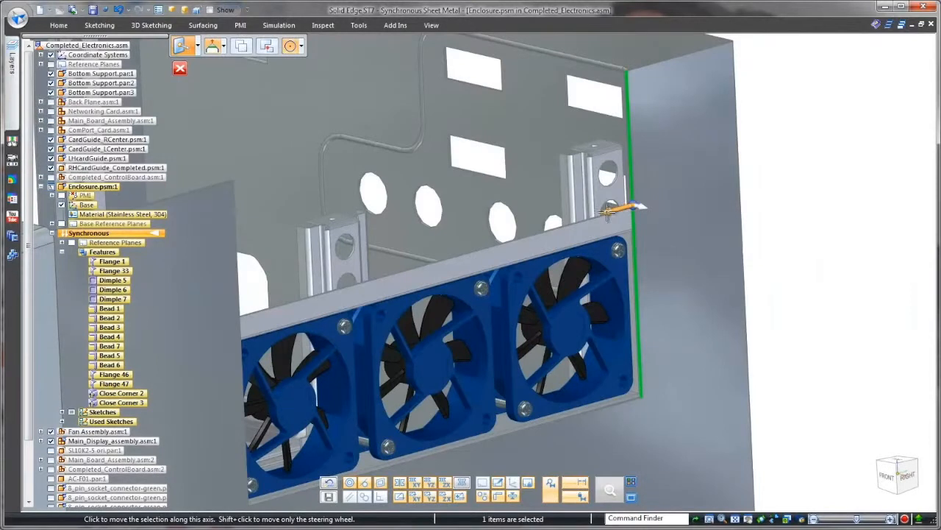
click(607, 212)
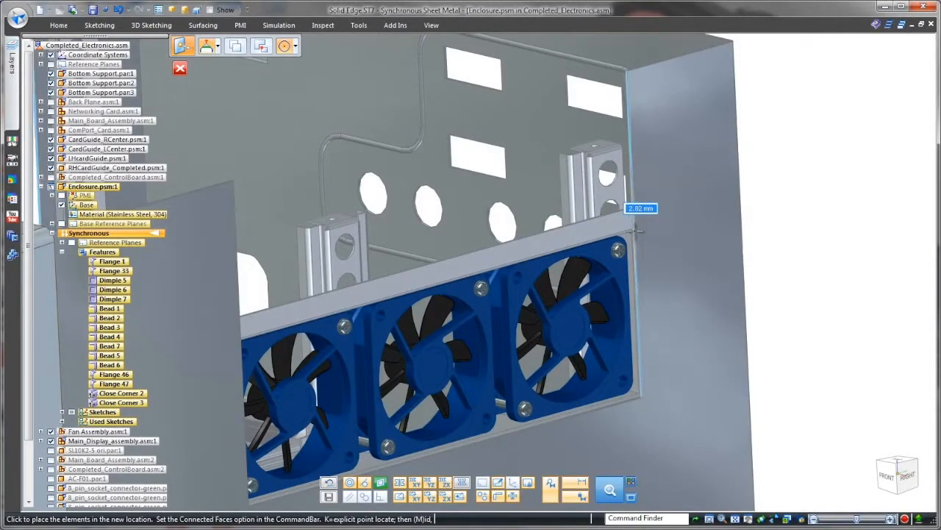
click(637, 230)
key(Escape)
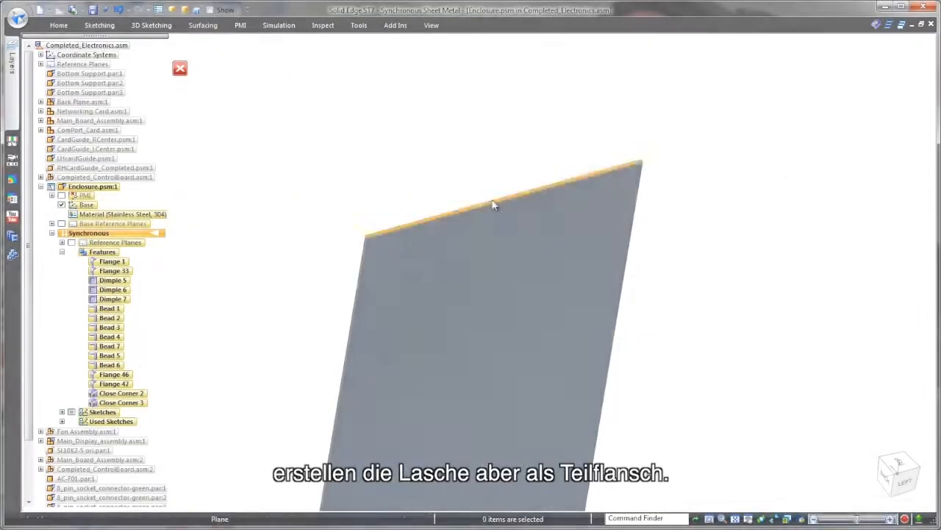
- Create a partial 90° flange with a 30 mm distance on the wall's upper thickness face as a mounting tab
click(493, 205)
click(503, 213)
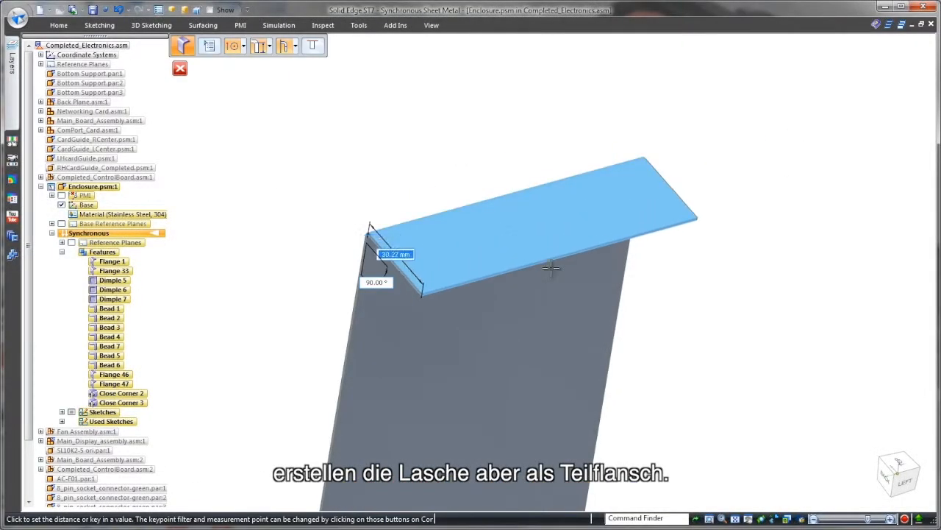
click(295, 46)
click(316, 61)
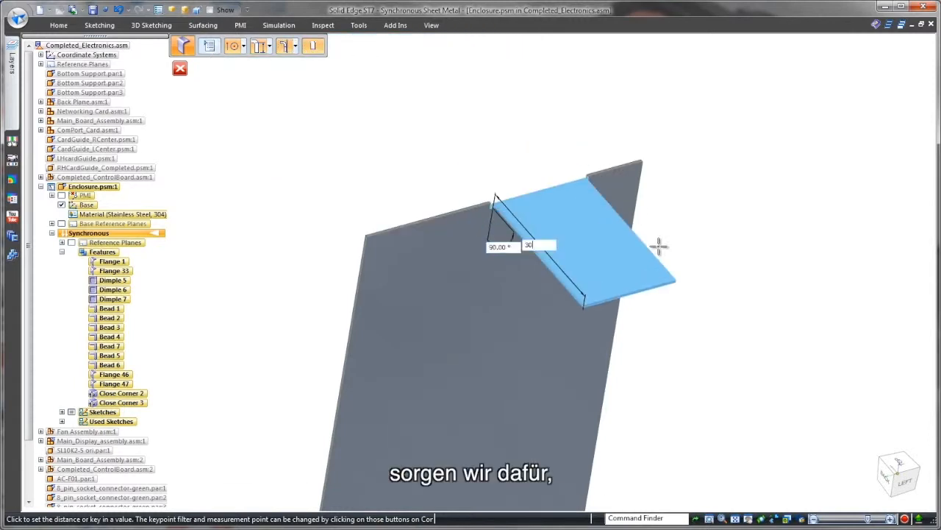
key(Return)
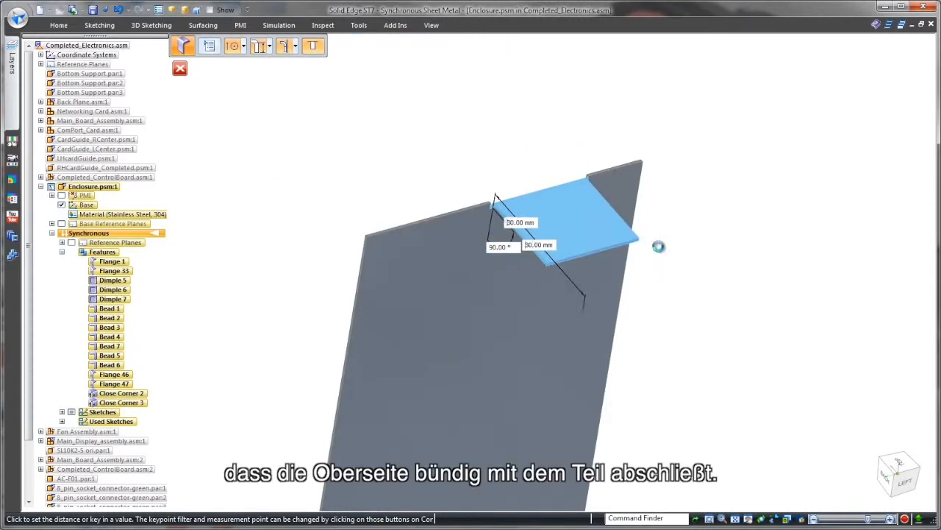
- Add a 3D dimension to the mounting tab's width along the wall edge and set it to 30 mm
scroll(719, 223, up, 3)
right_drag(751, 220, 728, 197)
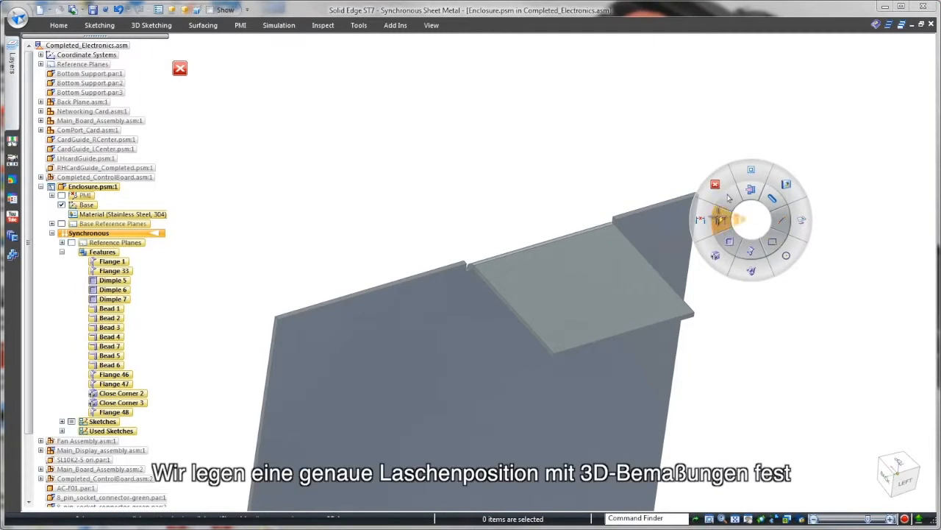
click(721, 219)
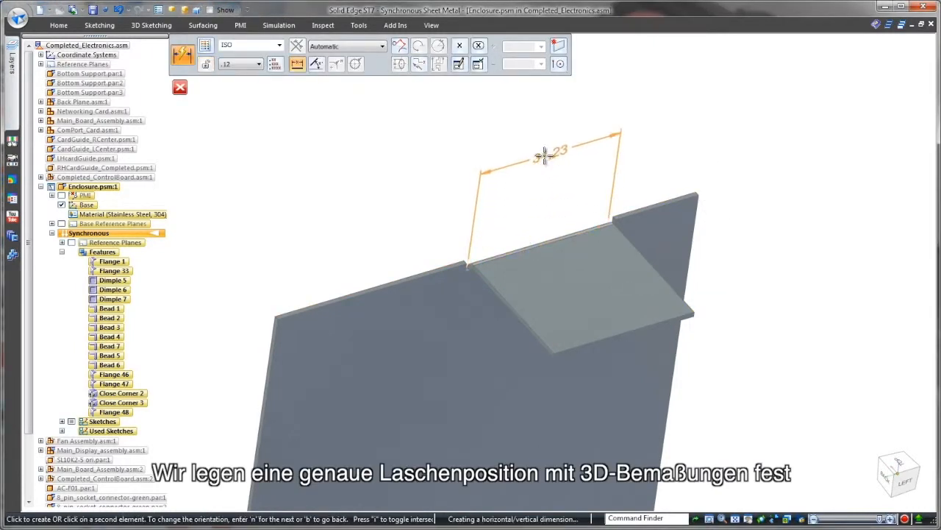
click(545, 156)
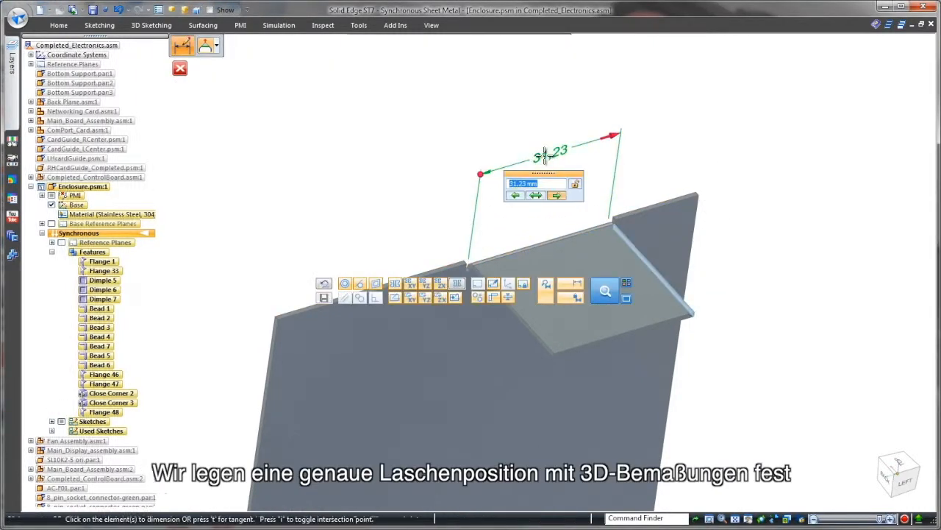
click(536, 196)
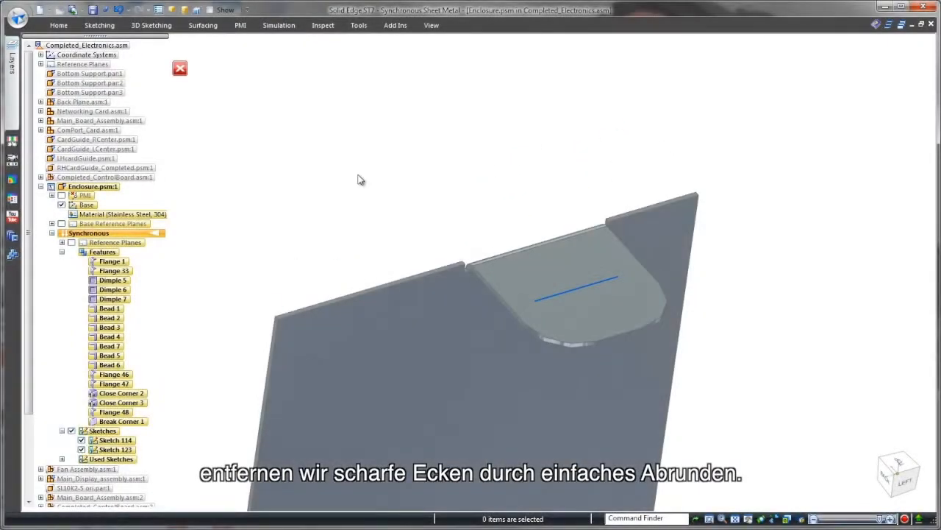
- Cut a slot through the mounting tab along the sketched line
right_click(359, 179)
click(378, 153)
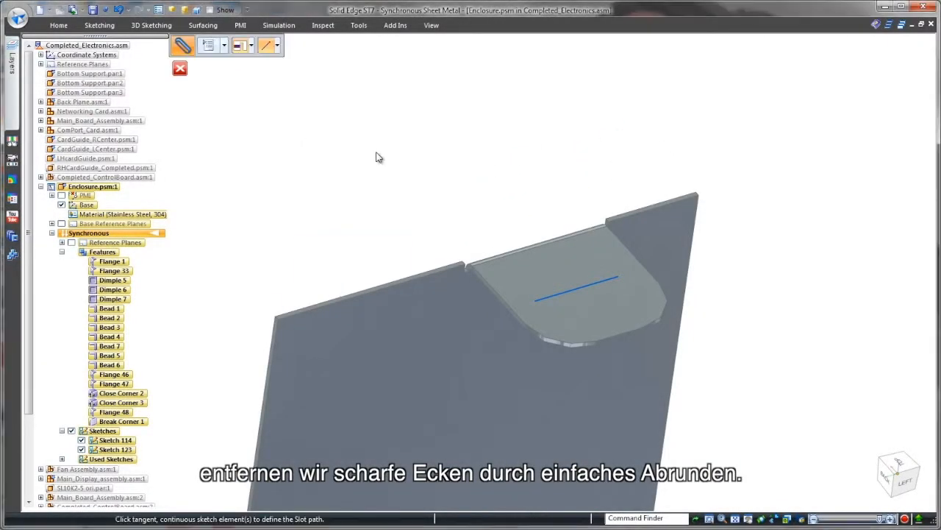
click(581, 289)
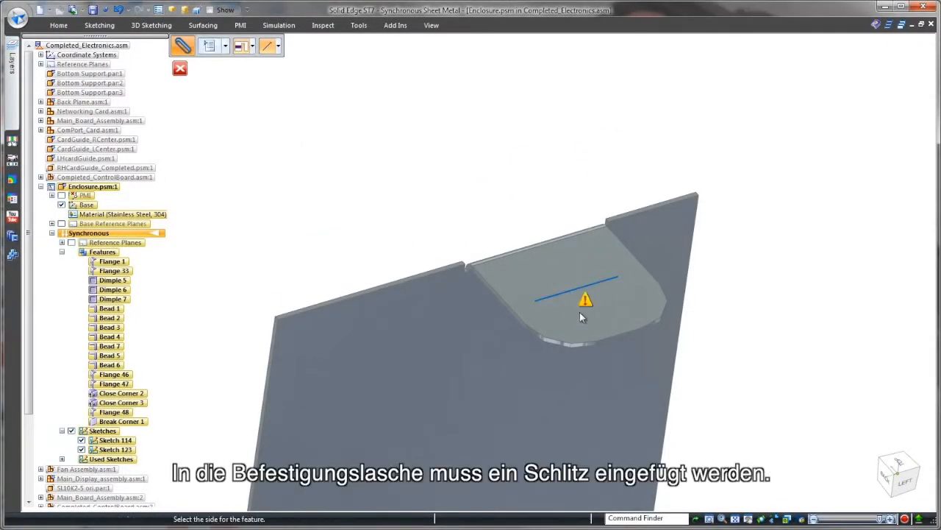
click(579, 335)
right_click(578, 338)
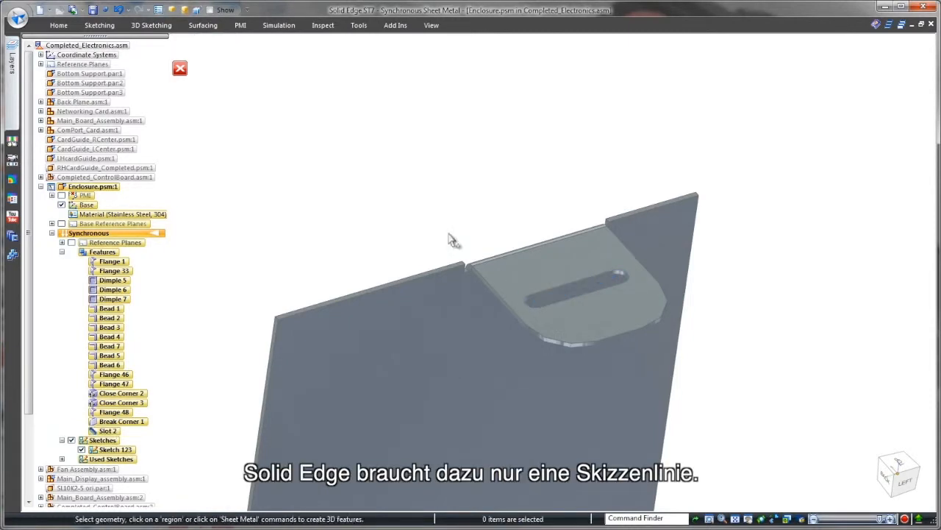
- Place a hole on the tab's locked face at the midpoint of the slot's sketch line
right_click(351, 138)
click(382, 97)
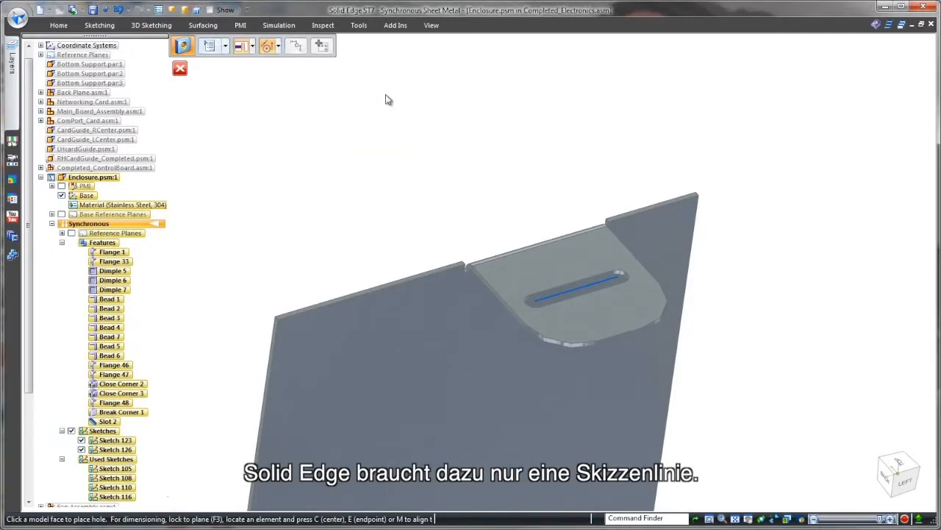
key(F3)
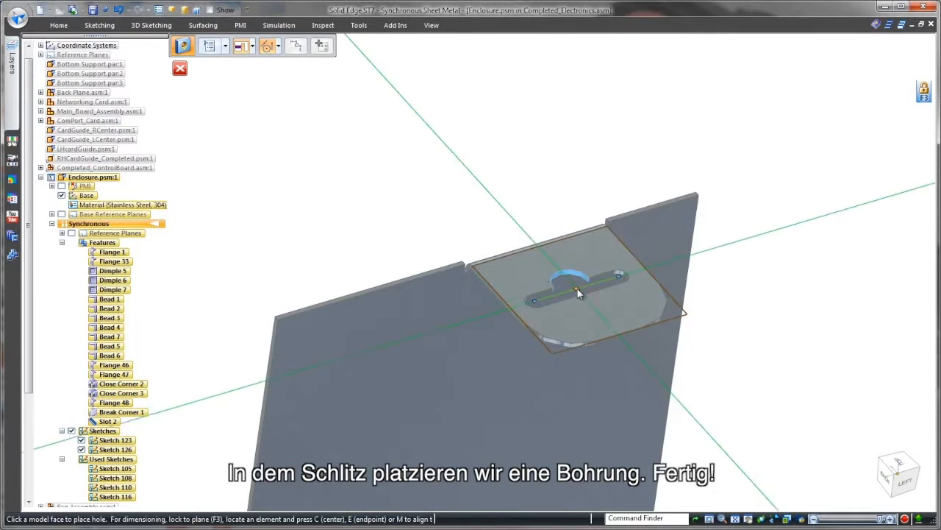
click(577, 288)
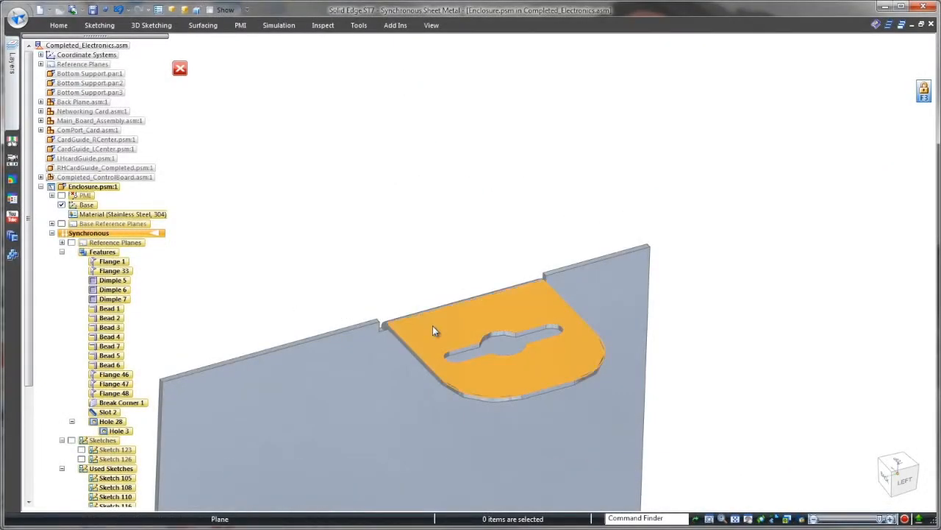
- Move the mounting tab's upper face 5.5 mm down into the enclosure wall
click(433, 328)
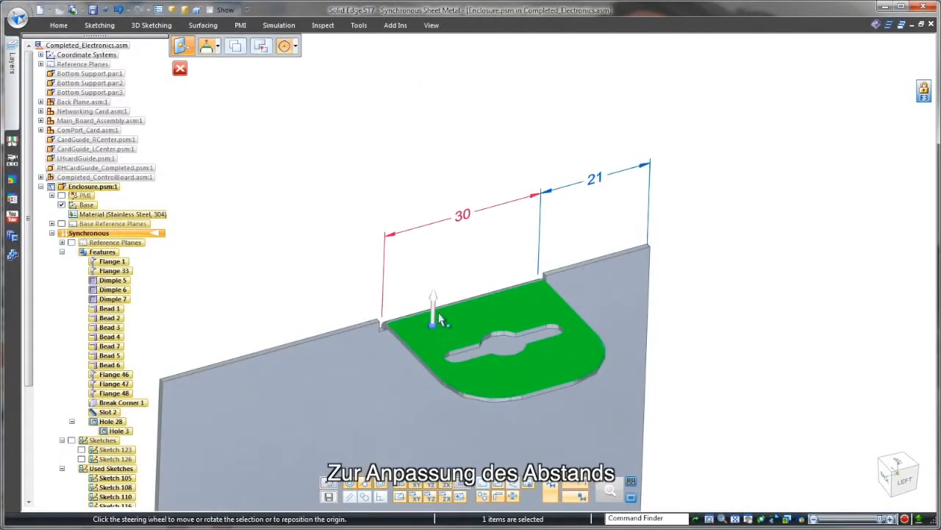
click(443, 307)
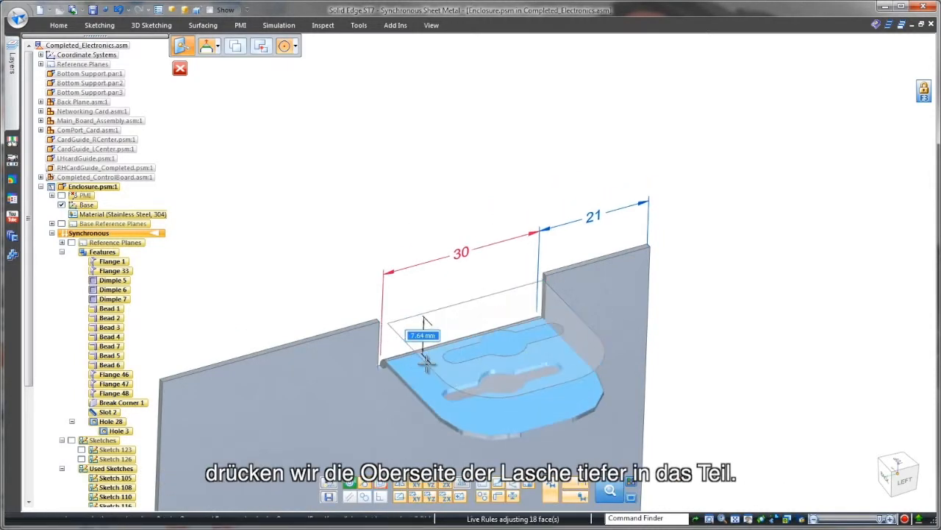
text(5.5)
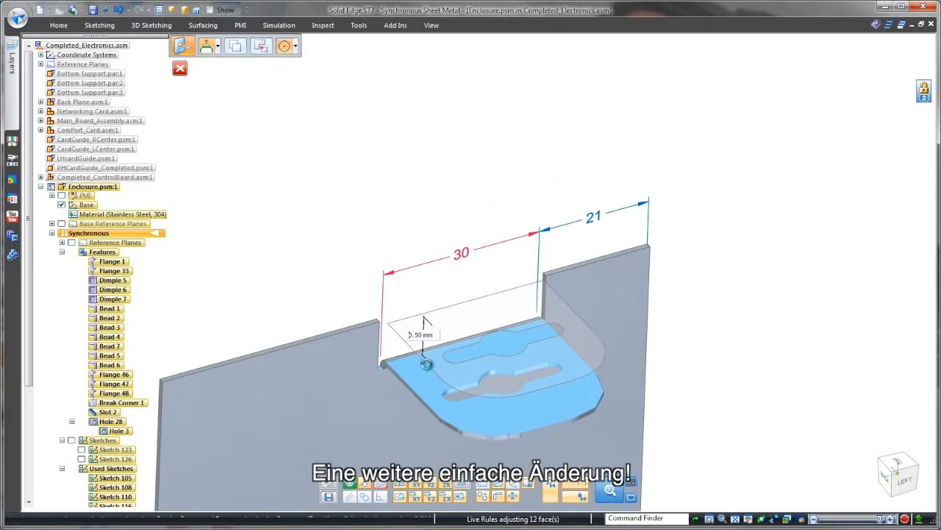
key(Return)
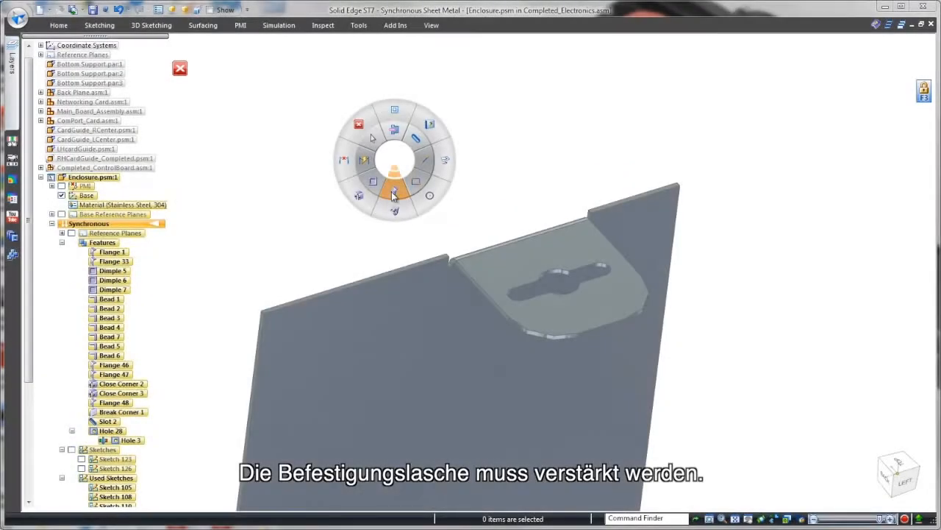
- Add evenly patterned gussets along the mounting tab's bend instead of a single one
click(393, 192)
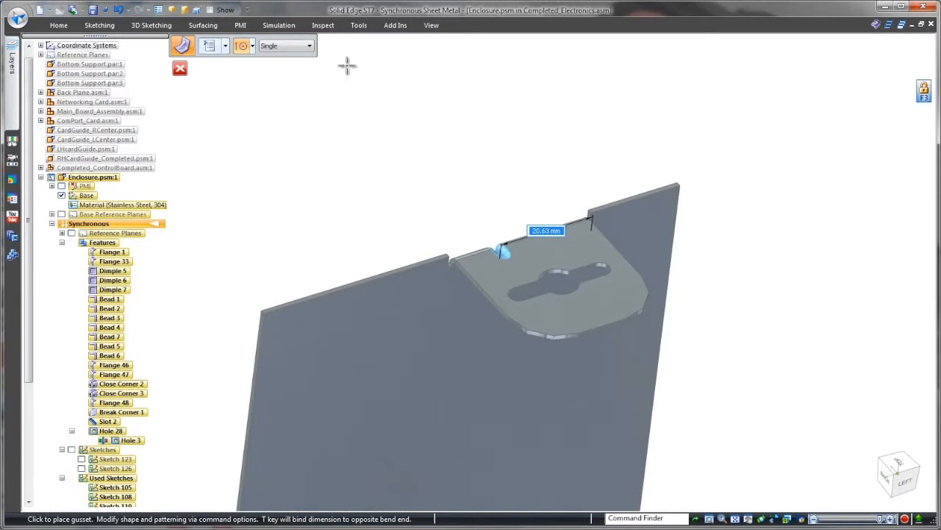
click(310, 46)
click(303, 65)
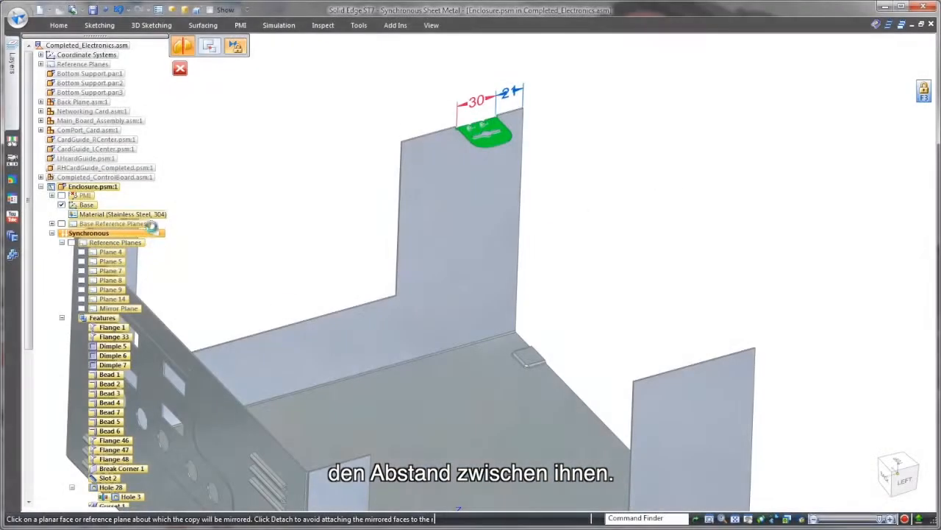
- Mirror the mounting tab with its slot, hole and gussets about Mirror Plane and return to the assembly
click(121, 308)
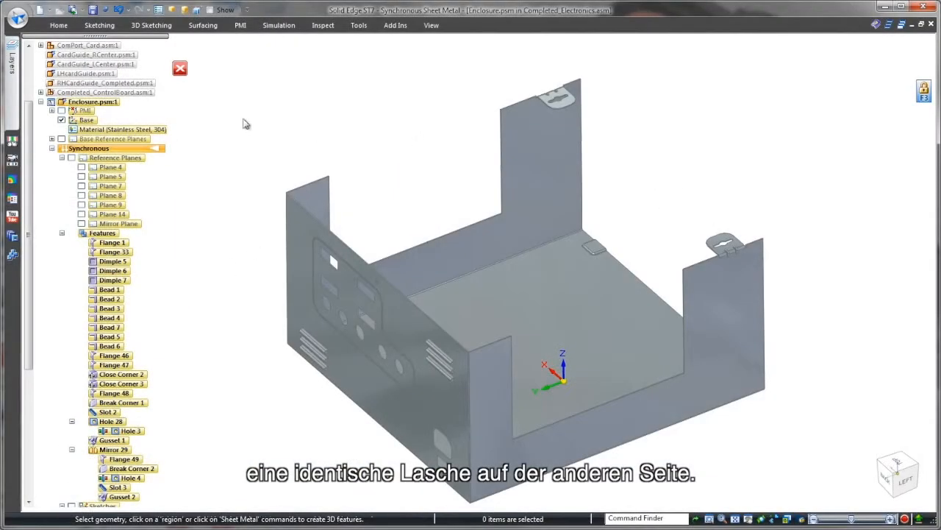
click(180, 70)
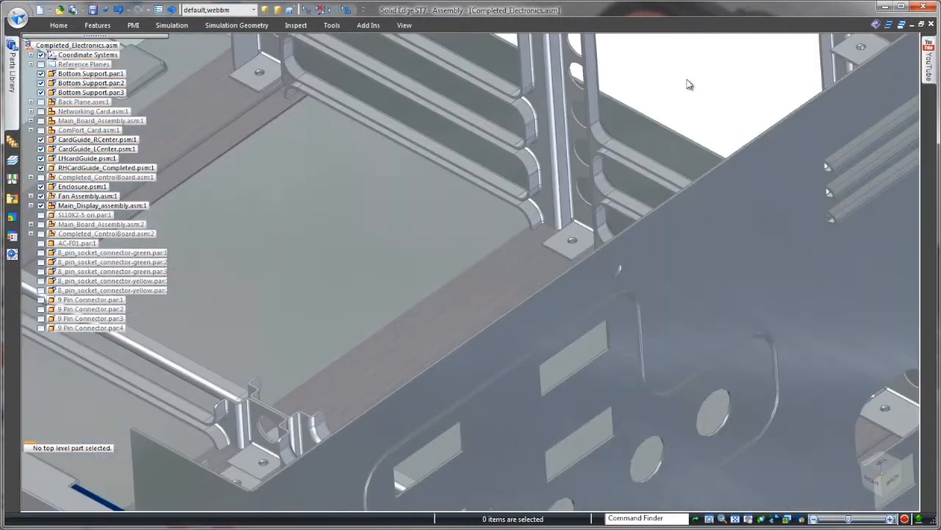
- Start a new in-place part from the ISO Sheet Metal.psm template with the material Stainless Steel, 304, editing it after creation
right_drag(683, 68, 683, 50)
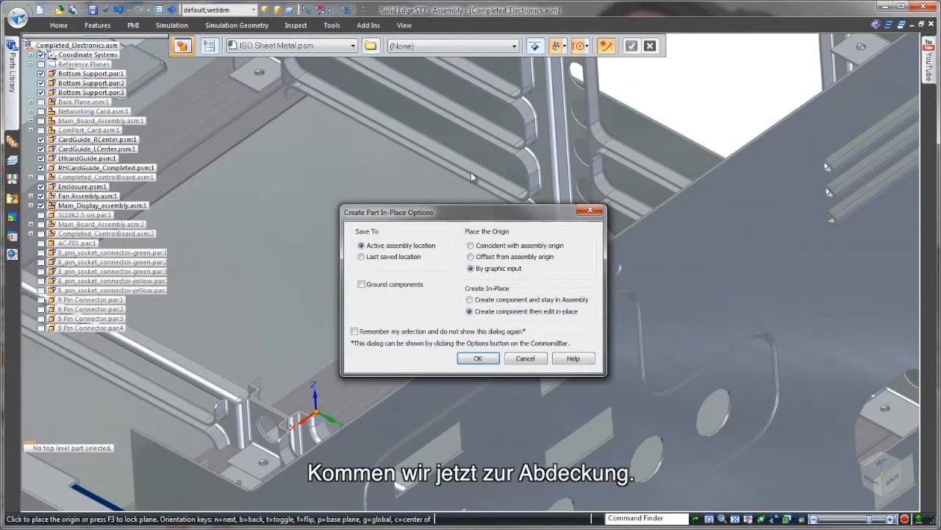
click(475, 358)
click(514, 46)
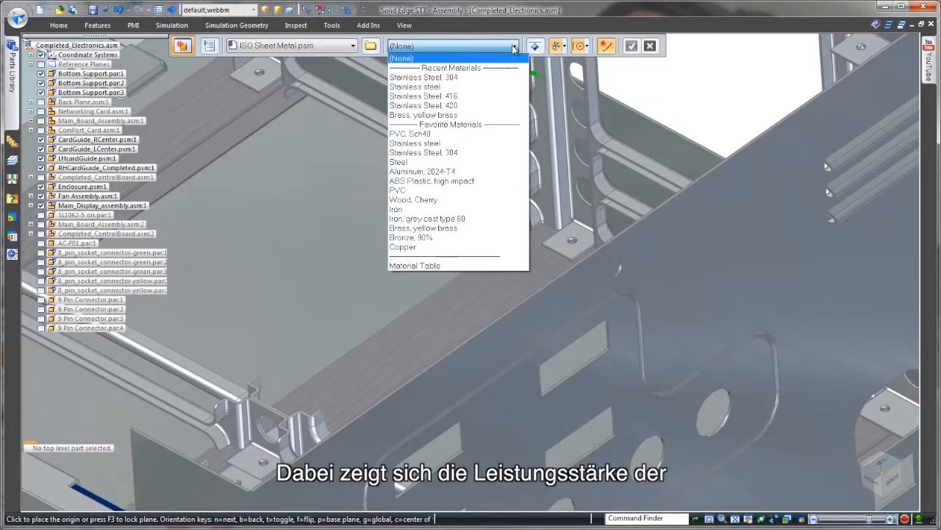
click(488, 79)
- Place the new part's origin at the midpoint of the enclosure rear wall's upper edge and save the part as Lid
click(587, 47)
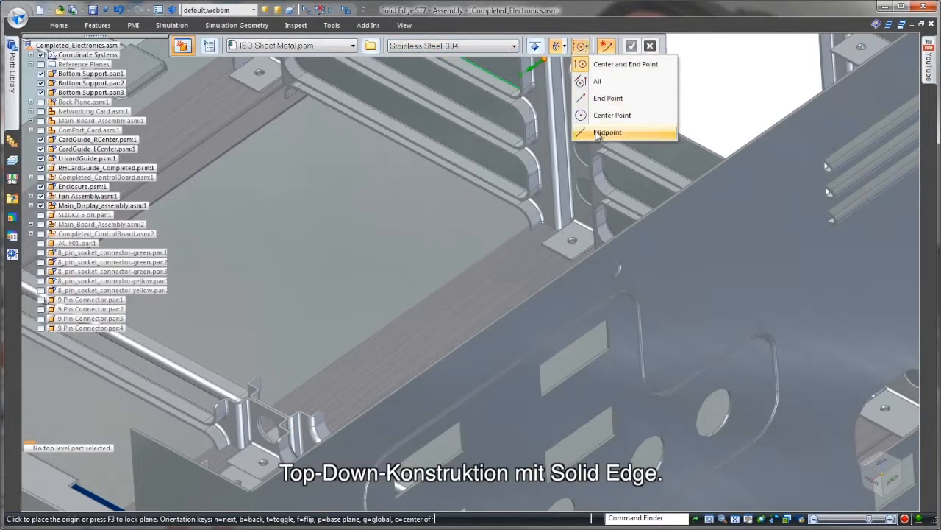
click(594, 113)
click(614, 238)
text(lid)
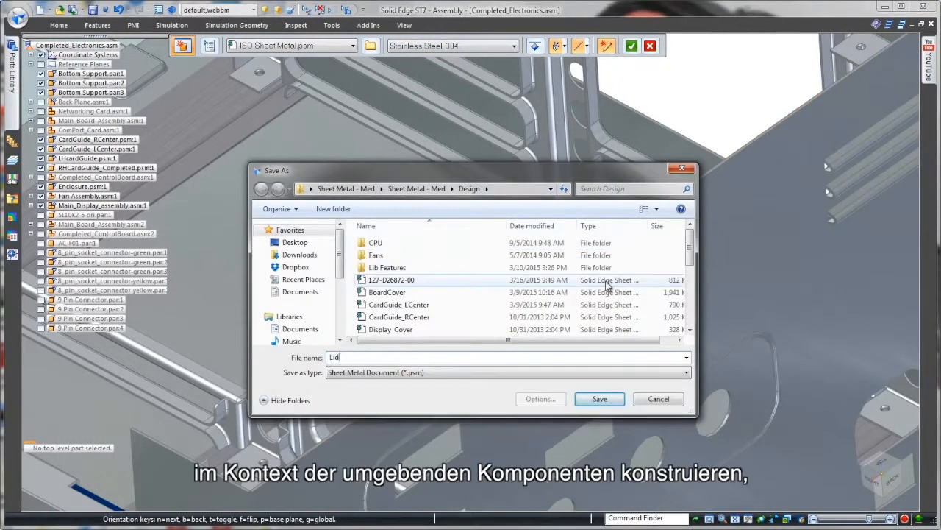
click(597, 395)
- Sketch a rectangle on the locked top plane from the lid origin to the enclosure corner beside the display housing
right_click(706, 101)
click(725, 118)
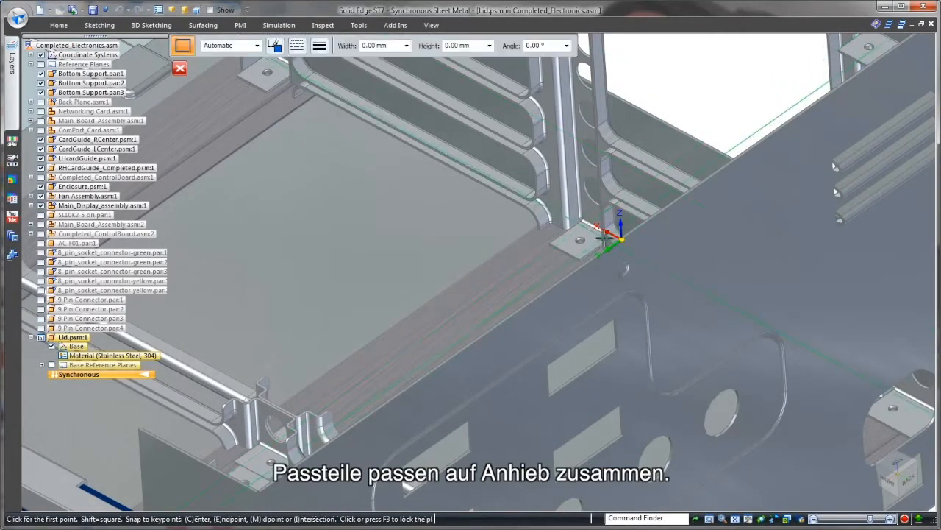
key(F3)
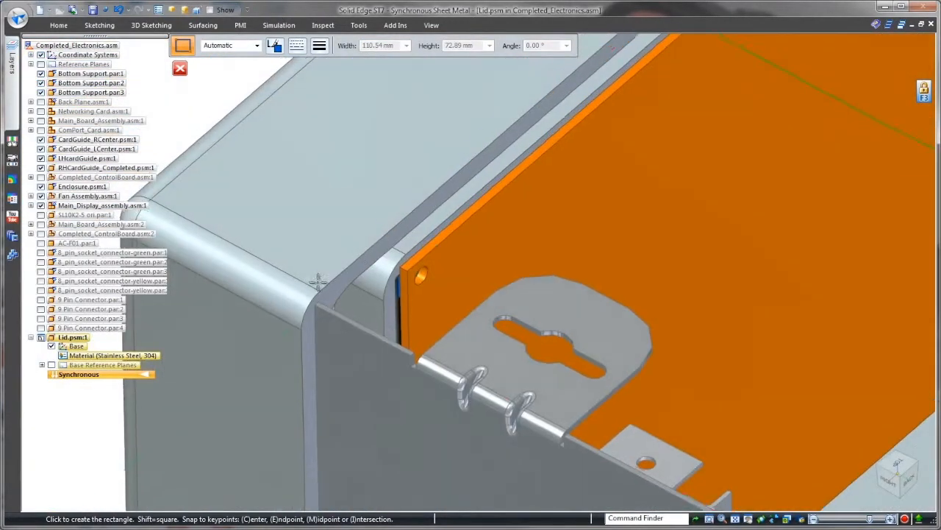
key(Escape)
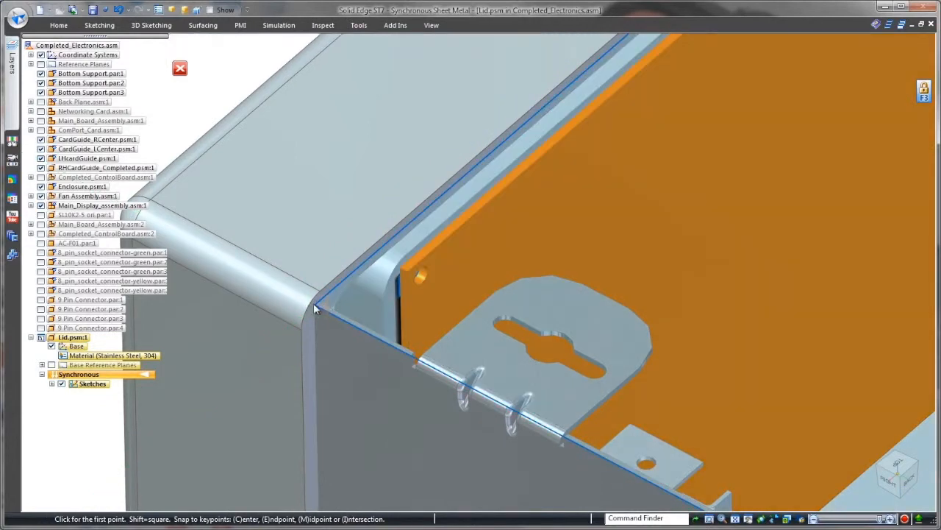
- Create the lid's base tab from the rectangular region with a thickness of 2 mm
click(368, 318)
click(369, 303)
text(3)
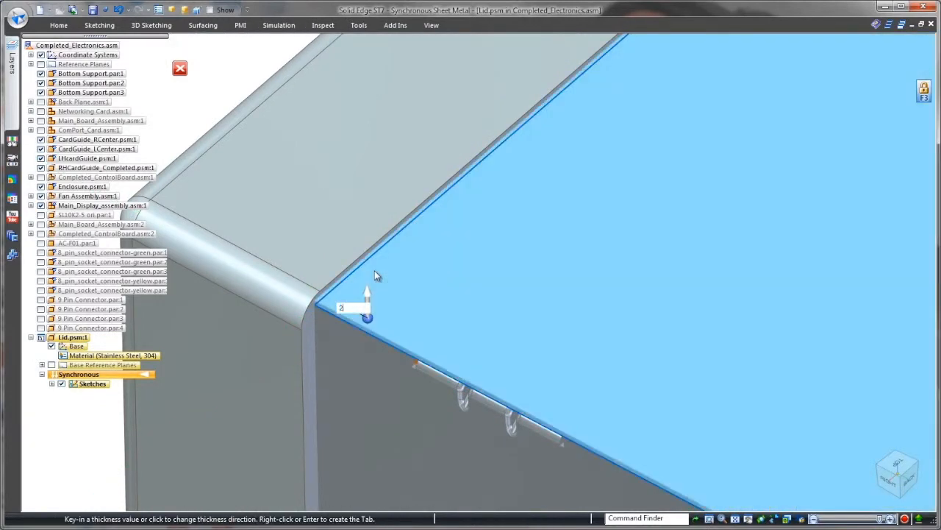
key(Return)
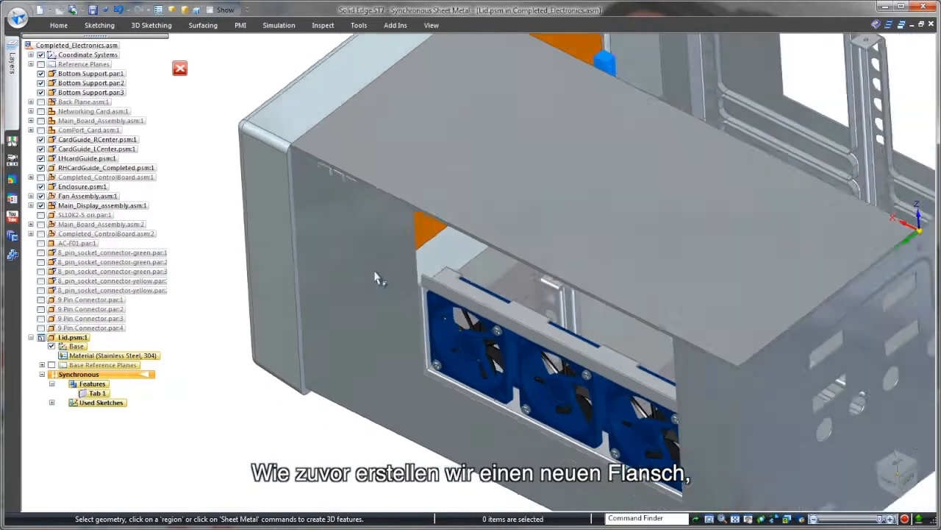
- Pull a downward flange from the lid's thickness face along the fan side to cover the enclosure's side
click(601, 291)
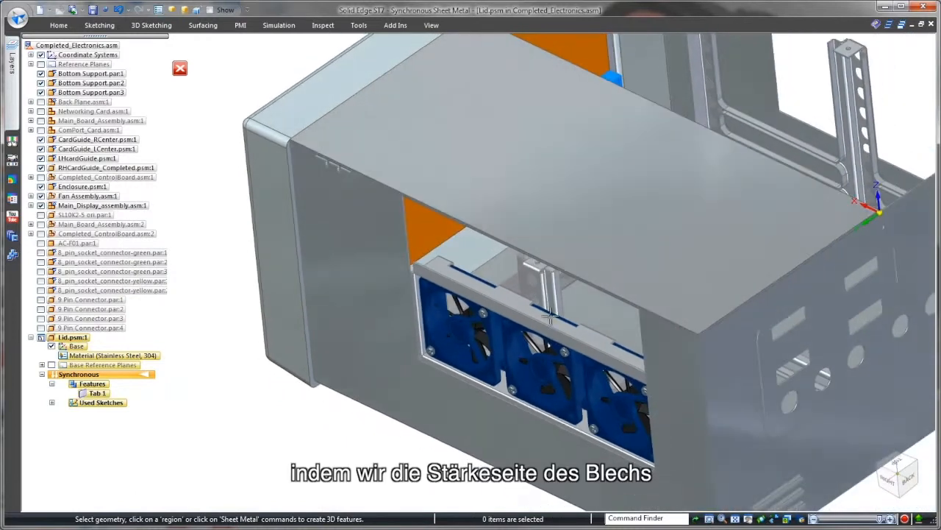
click(603, 283)
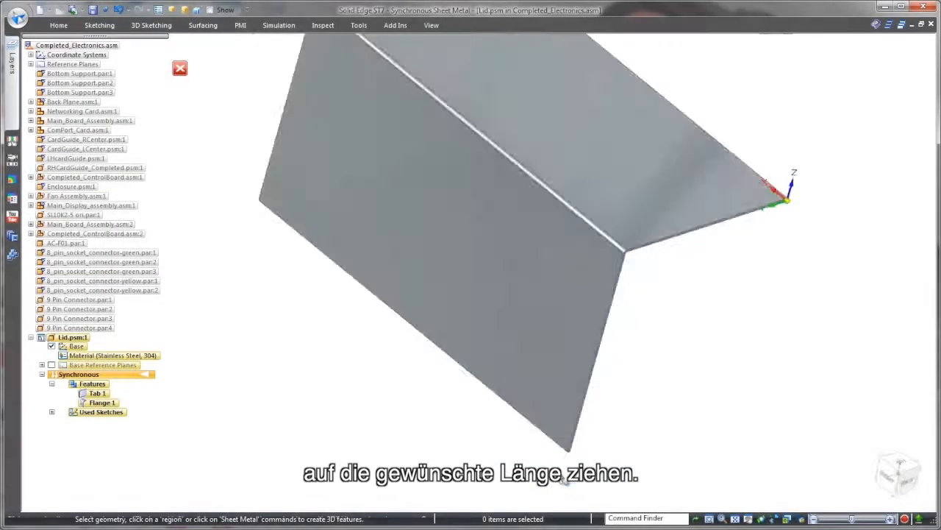
- Sketch a two-line L-shaped profile starting at the corner of the lid's side flange
scroll(655, 454, up, 5)
scroll(667, 439, up, 5)
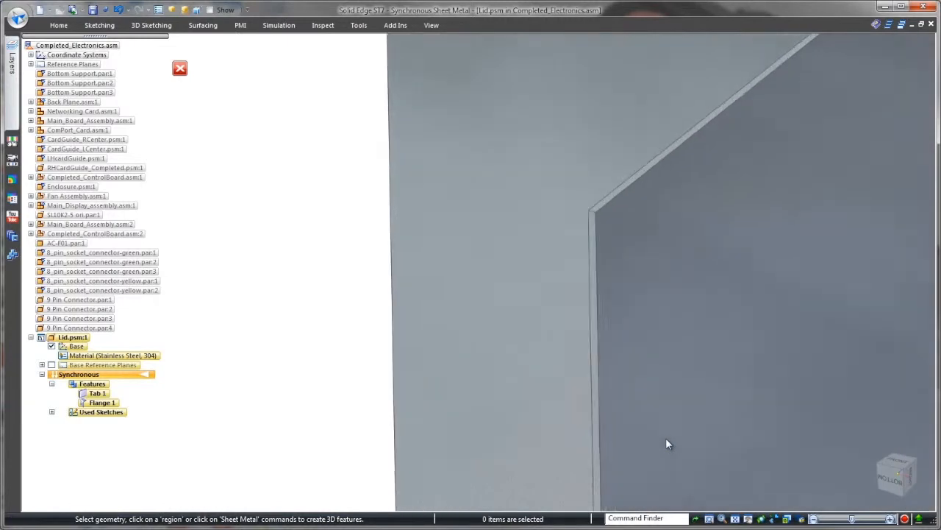
right_drag(252, 288, 282, 290)
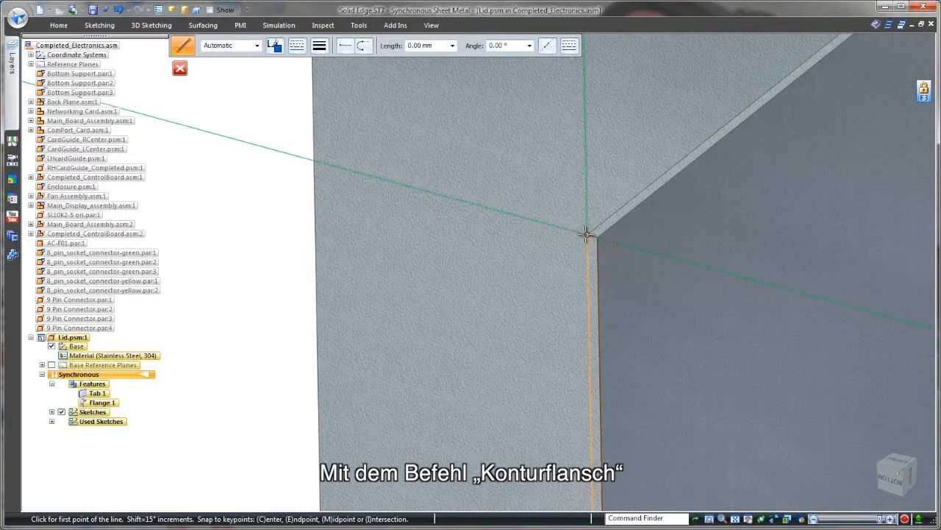
click(586, 235)
click(525, 157)
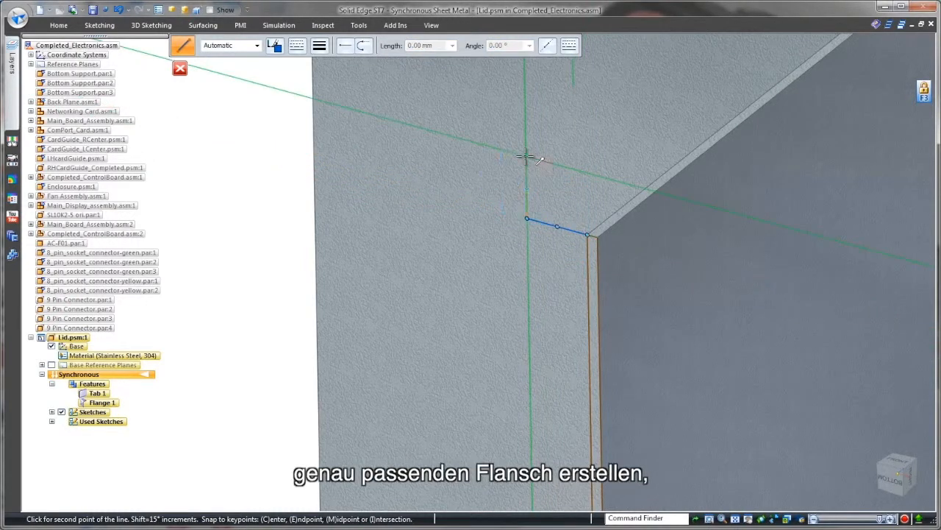
click(525, 158)
key(Escape)
- Sweep the L-shaped profile as a contour flange along the lid's adjoining edges, closing interior corners with the Circular Cutout treatment
right_click(269, 223)
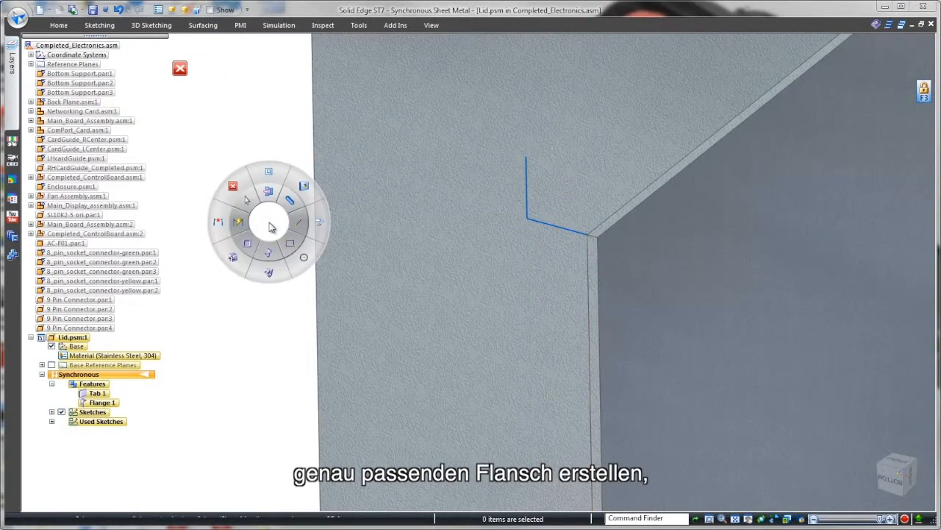
click(243, 228)
click(569, 230)
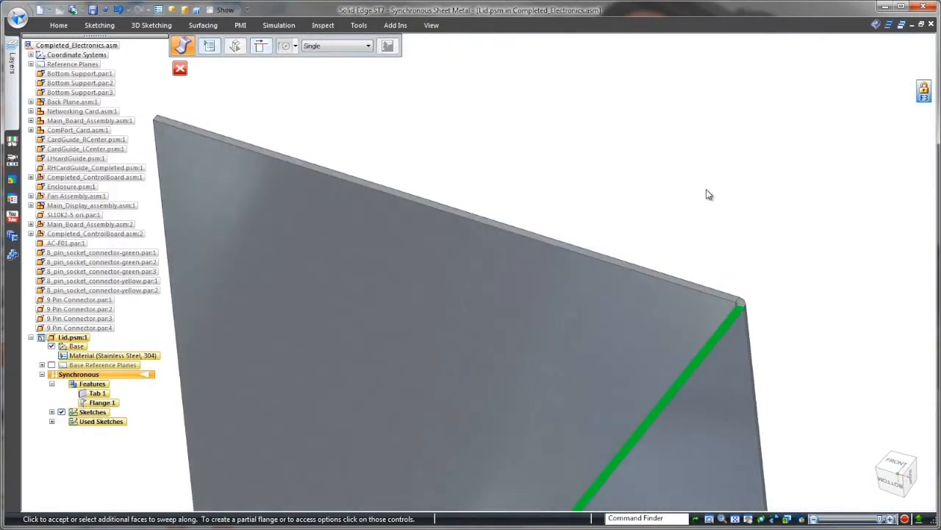
click(209, 46)
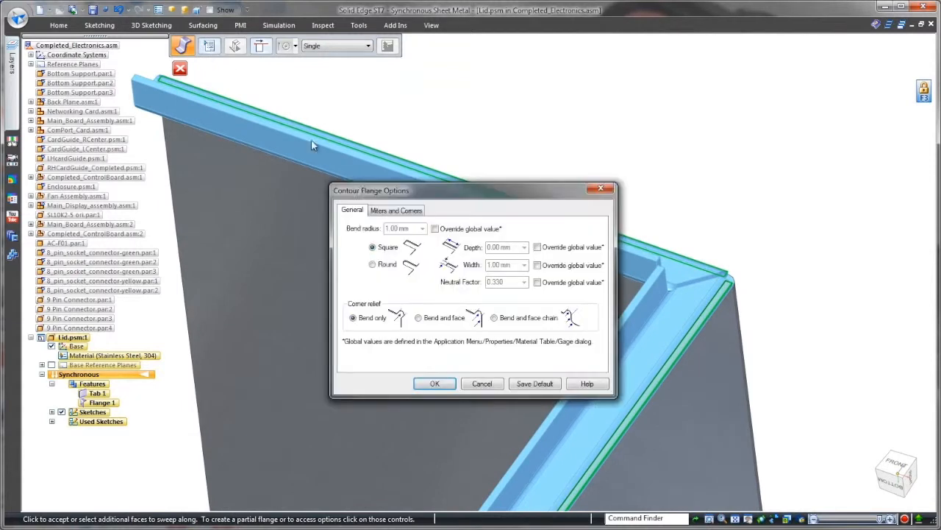
click(383, 212)
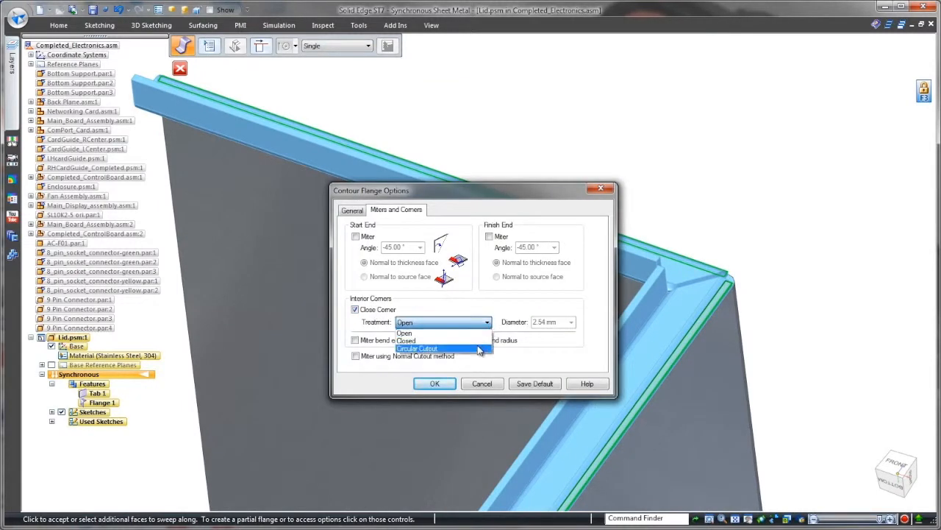
click(435, 383)
click(693, 191)
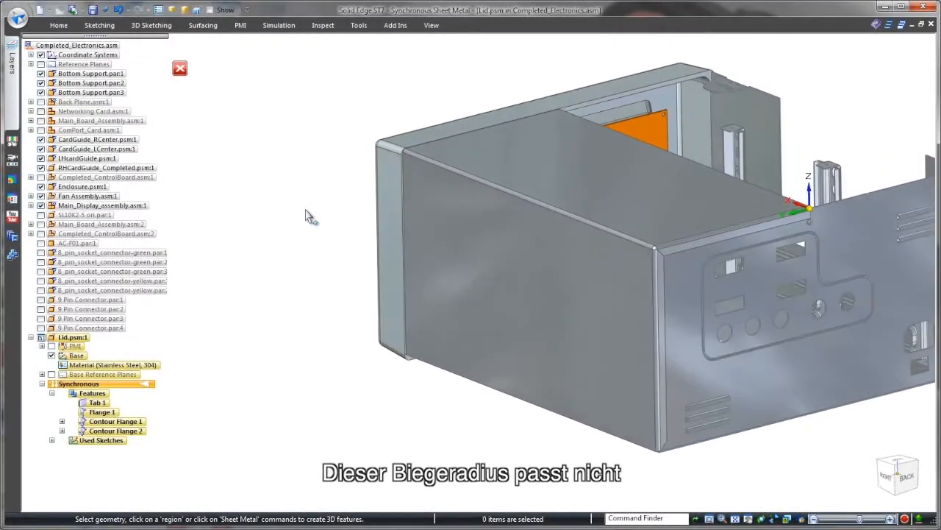
- Set the bend radius between the lid's top and side flange to 3 mm
scroll(309, 216, up, 4)
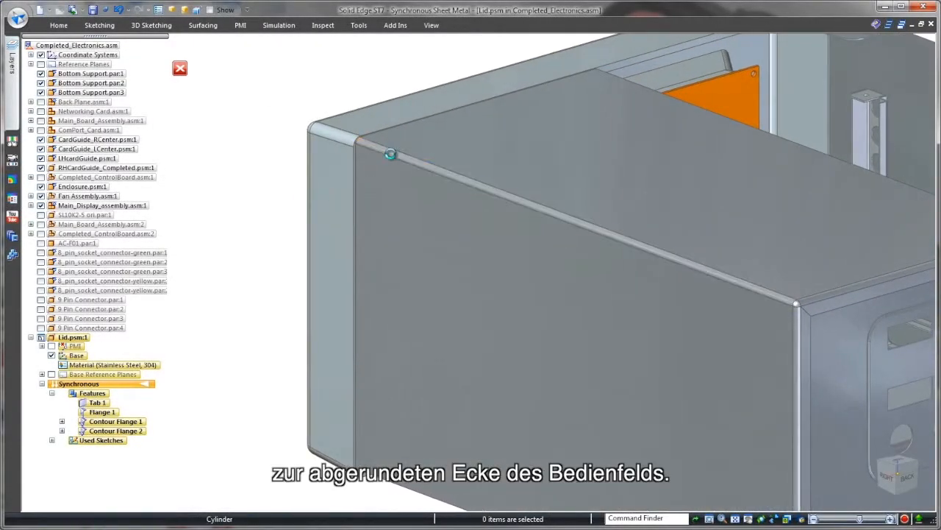
click(390, 153)
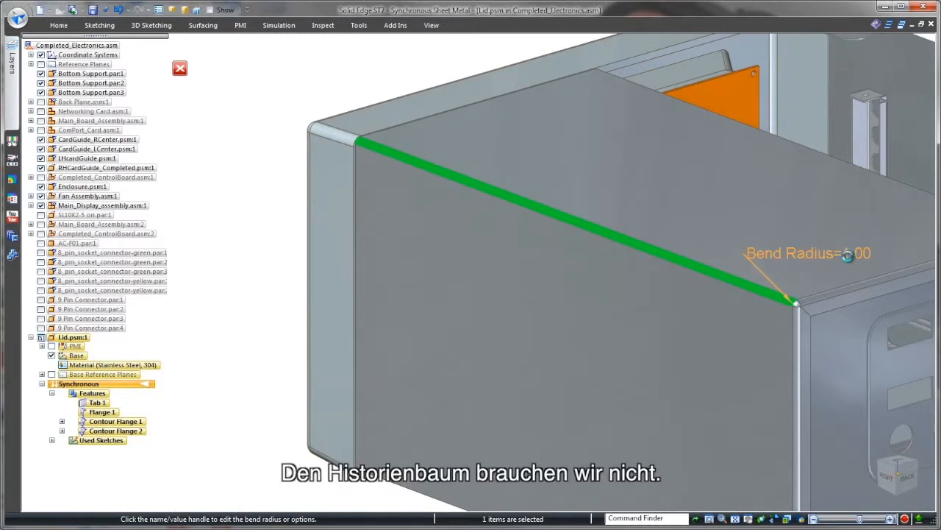
click(848, 256)
text(3)
key(Return)
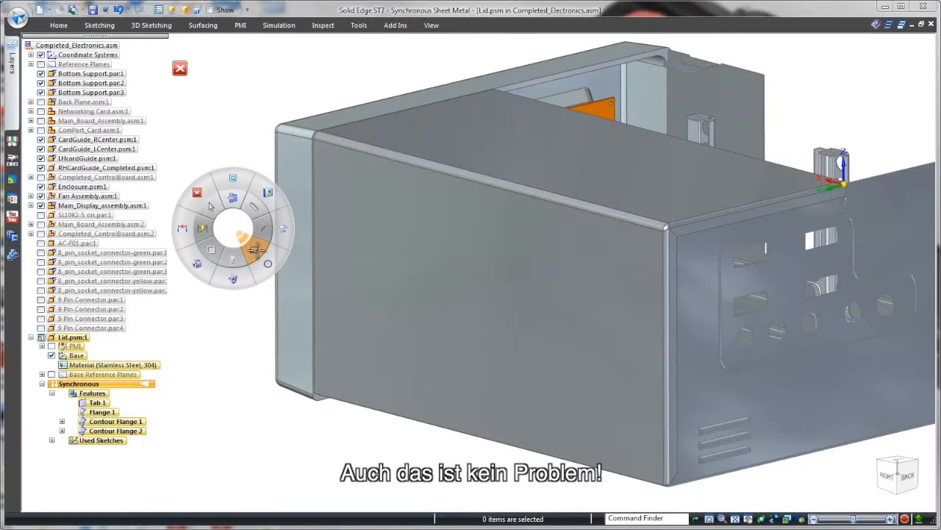
- Sketch a large rectangle on the outer face of the lid's side flange for the ventilation area
click(253, 250)
drag(368, 189, 476, 281)
drag(617, 432, 621, 432)
key(Escape)
- Place a hole near the centre of the sketched rectangle and fill the rectangular region with a pattern of it
right_drag(231, 250, 233, 203)
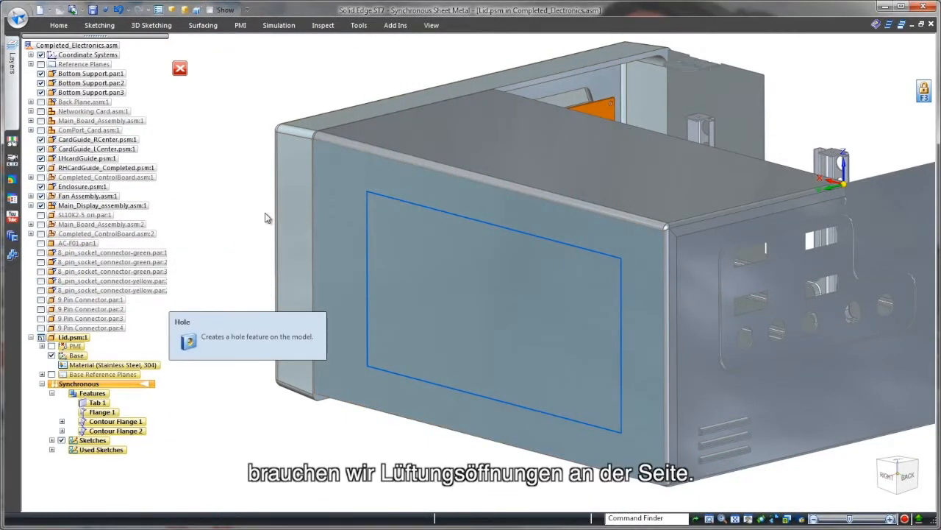
click(495, 315)
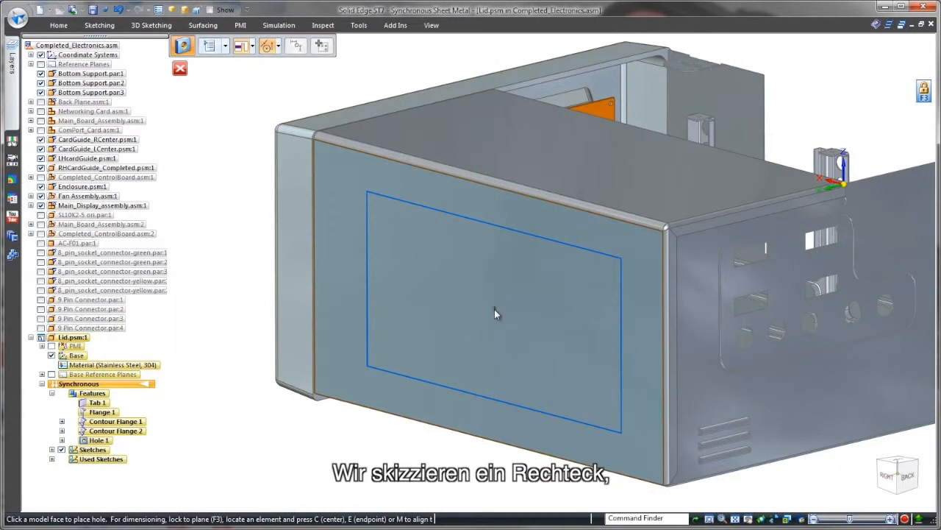
click(494, 309)
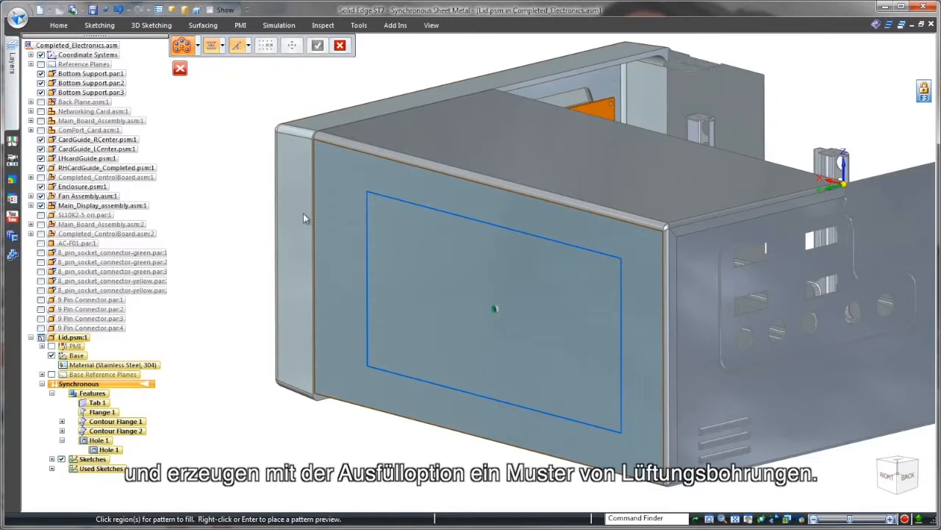
click(409, 242)
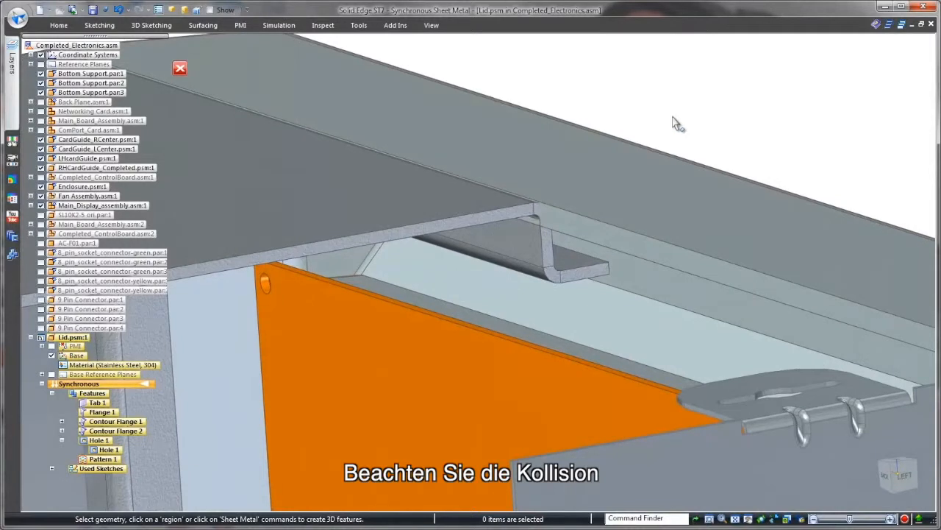
- Pick the lid's bent contour flange where it collides with the front of the control panel
right_click(554, 250)
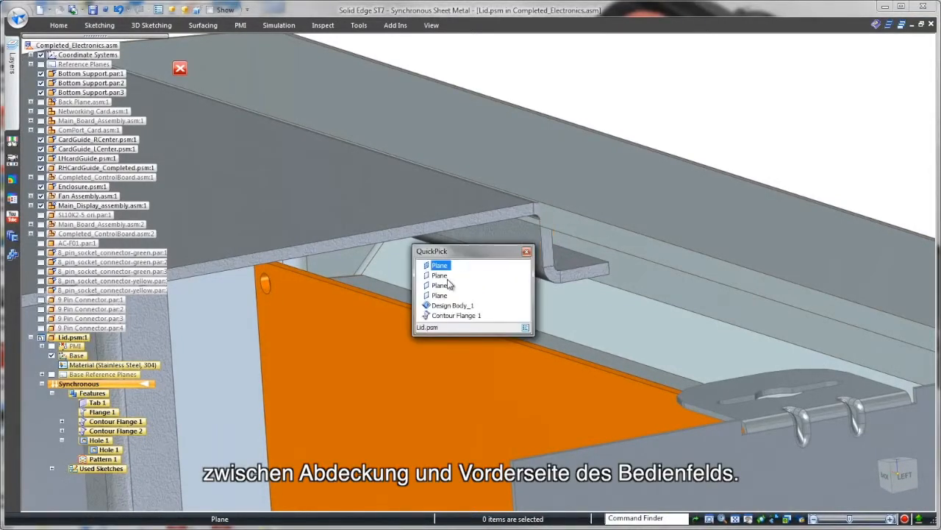
right_click(557, 262)
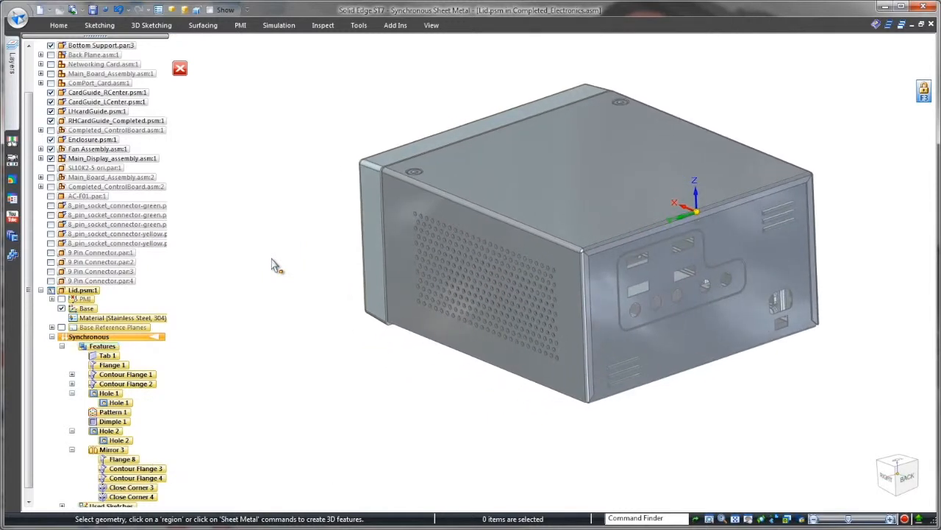
- Open the bend table for the finished lid to derive its bend sequence
click(59, 26)
click(360, 26)
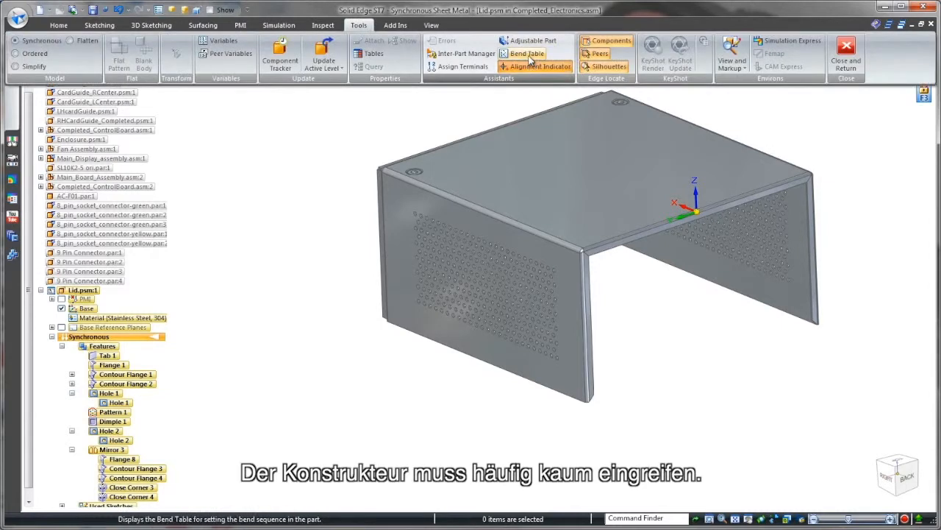
click(529, 59)
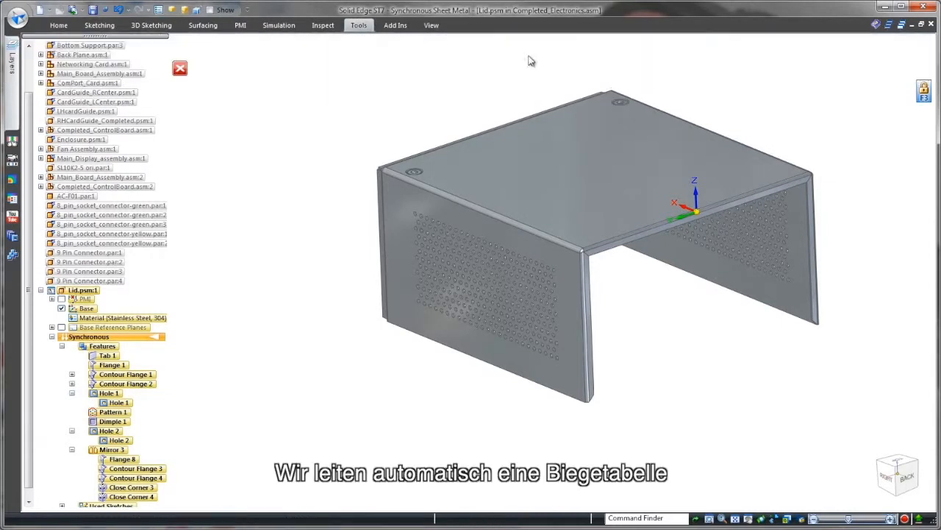
drag(462, 184, 229, 79)
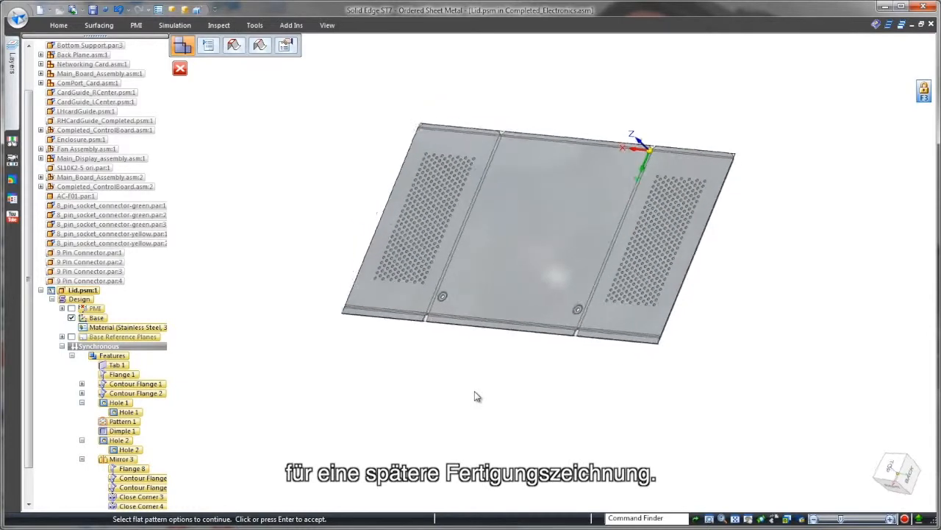
- Return the lid to its synchronous model and create a new drawing from the active model
click(160, 352)
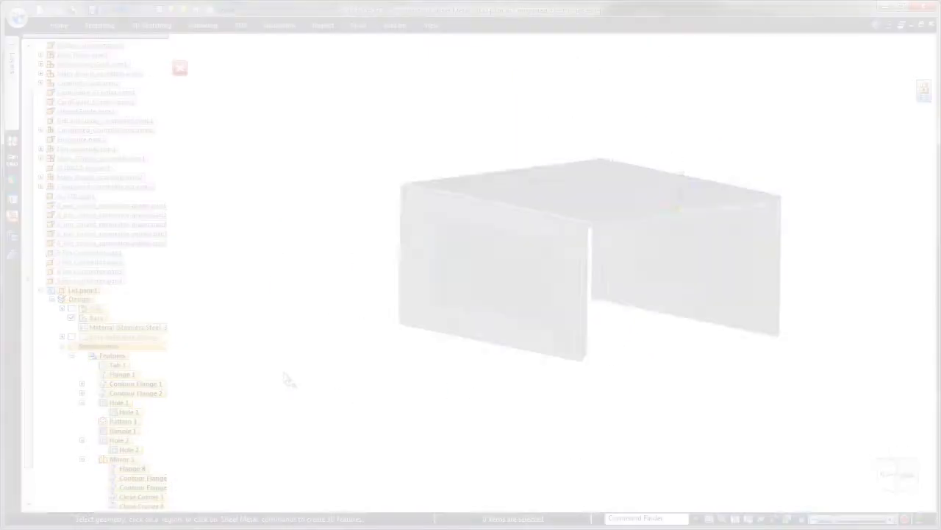
click(38, 9)
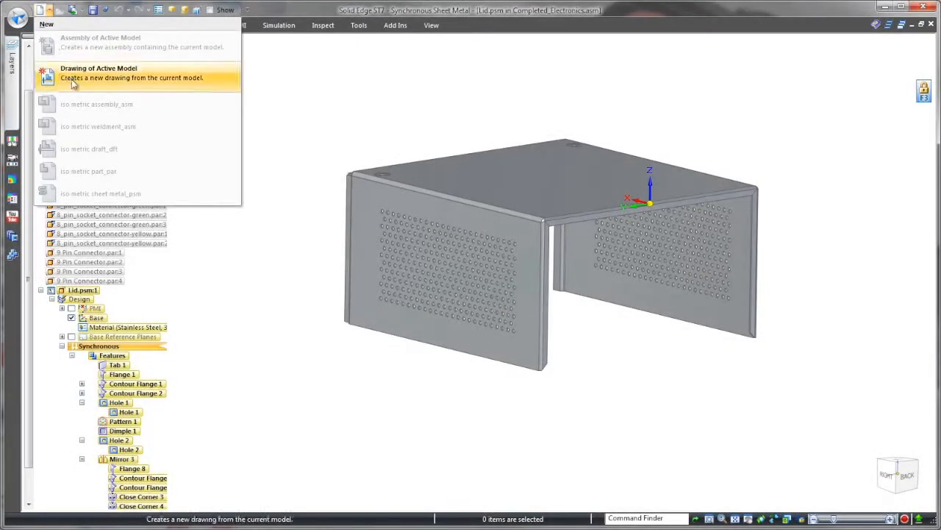
click(72, 84)
click(458, 316)
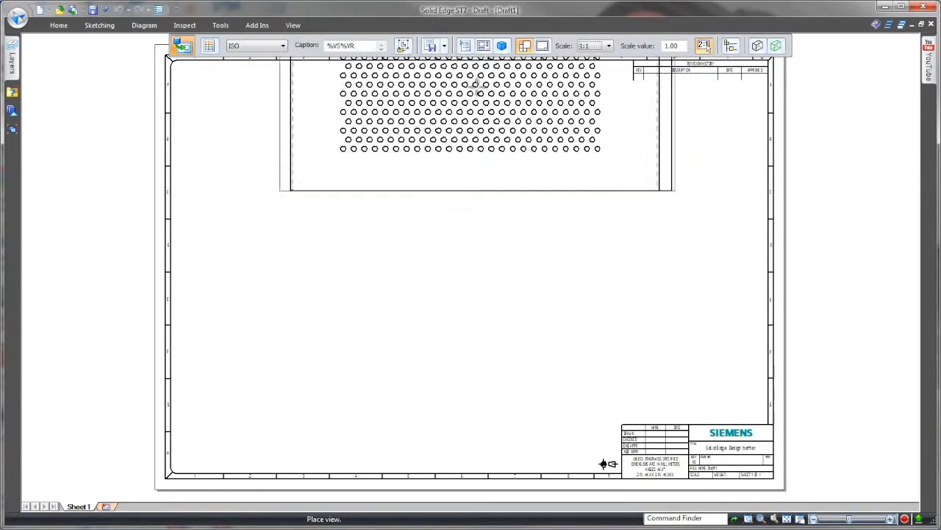
- Set the drawing view to show the lid's flat pattern and place it in the lower part of the sheet
click(430, 46)
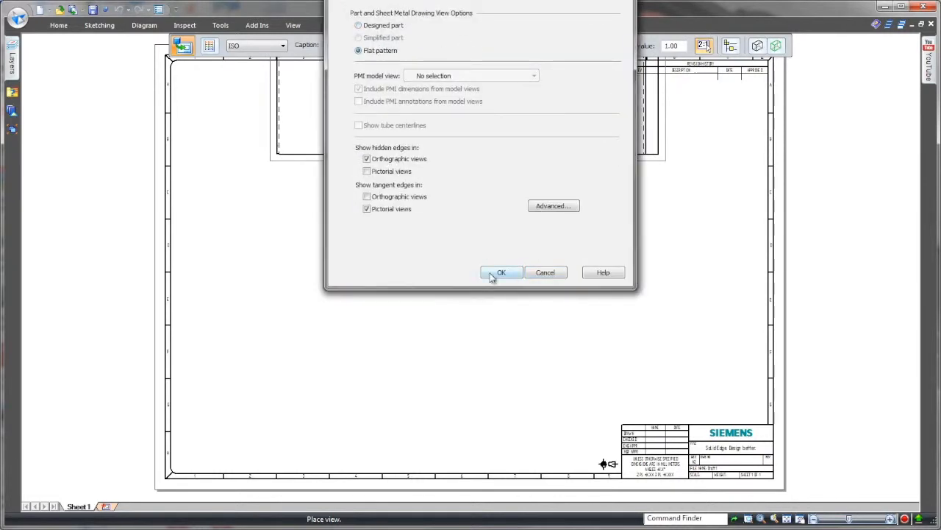
click(500, 272)
click(401, 335)
- Add a bend table for the flat pattern view in the upper-left corner of the drawing sheet
click(59, 25)
click(362, 53)
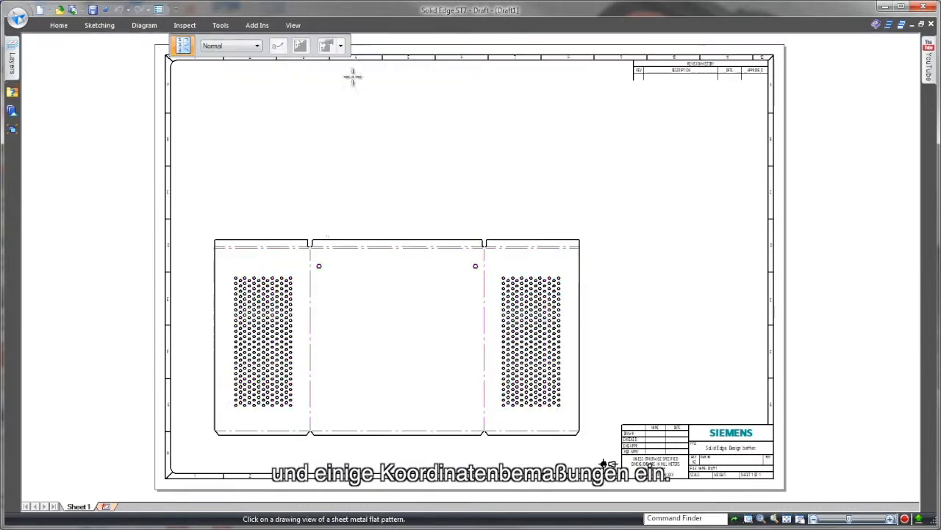
click(340, 46)
click(345, 66)
click(178, 65)
- Add horizontal coordinate dimensions below the flat pattern, from its left edge as the origin to the first ventilation holes
scroll(248, 122, up, 3)
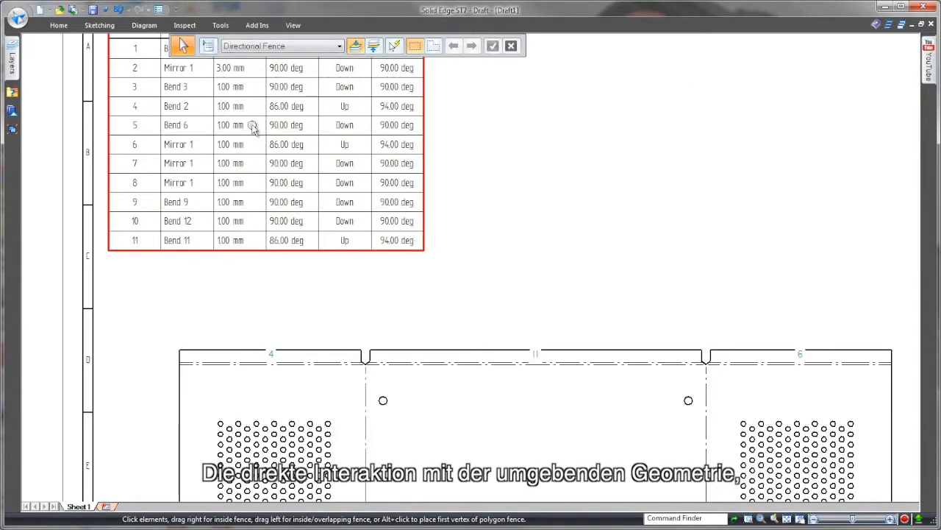
scroll(297, 208, down, 2)
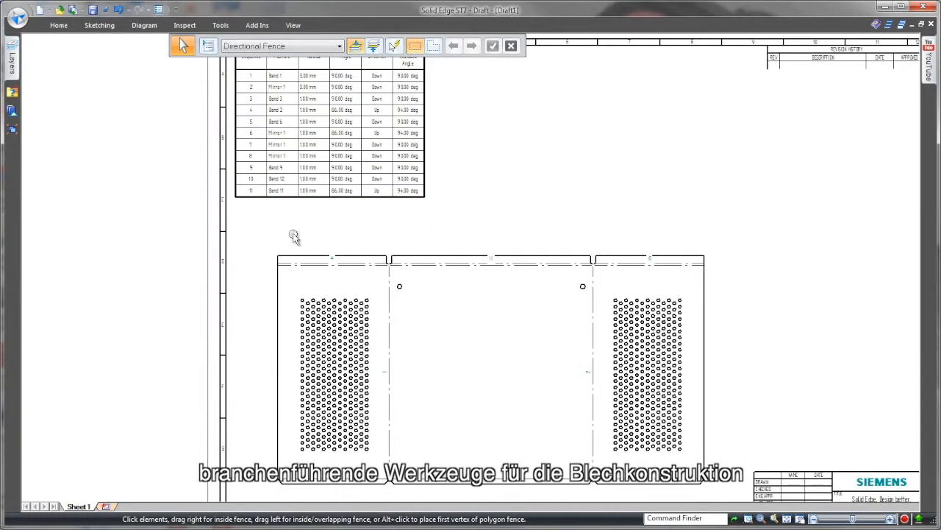
scroll(295, 236, down, 3)
scroll(295, 238, up, 3)
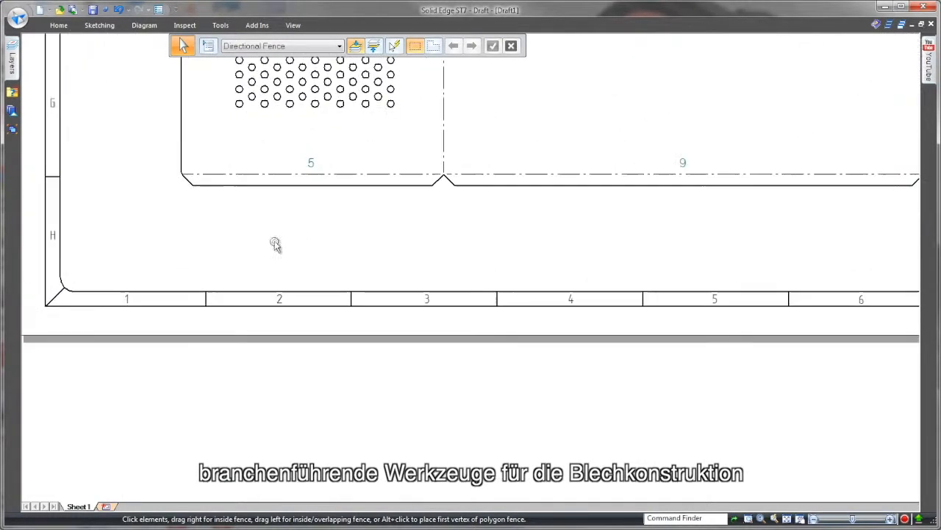
click(59, 25)
click(433, 47)
click(479, 92)
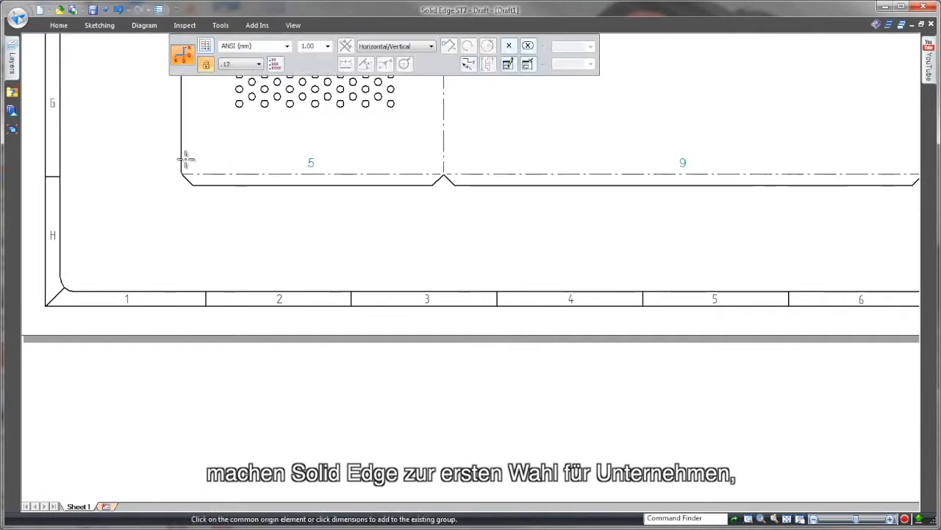
click(239, 104)
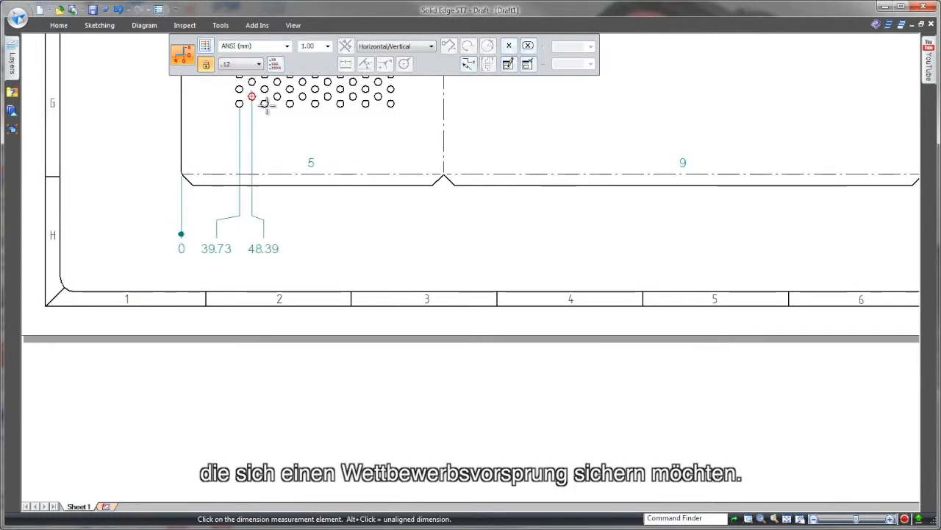